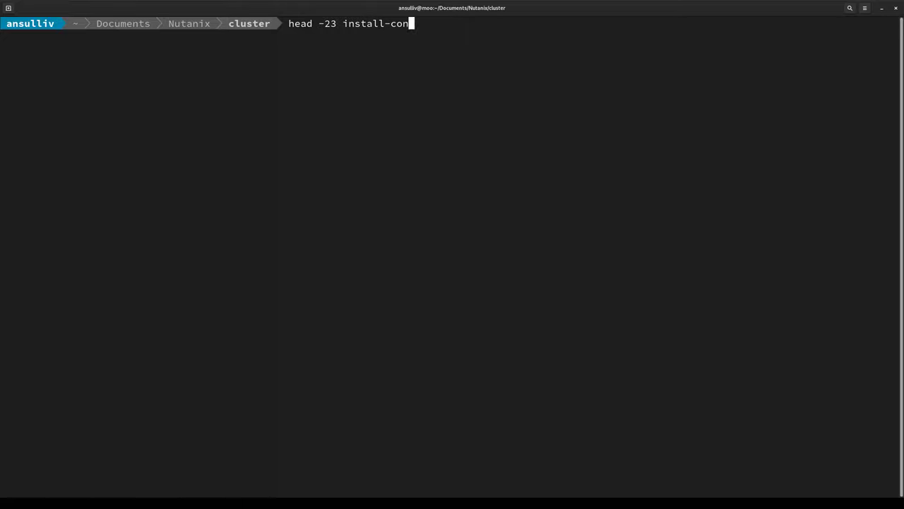
Print the first 23 lines of the install-config file and generate the cluster manifests with openshift-install.
key(Tab)
key(Return)
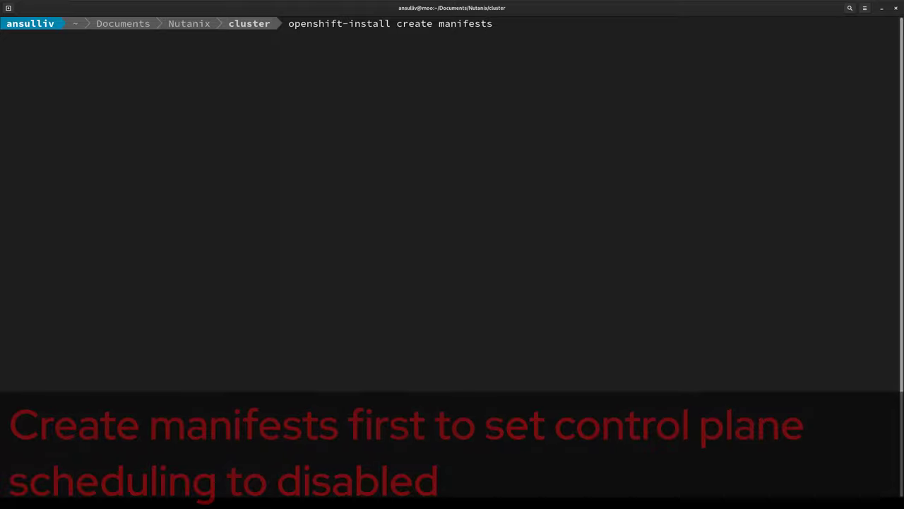
key(Return)
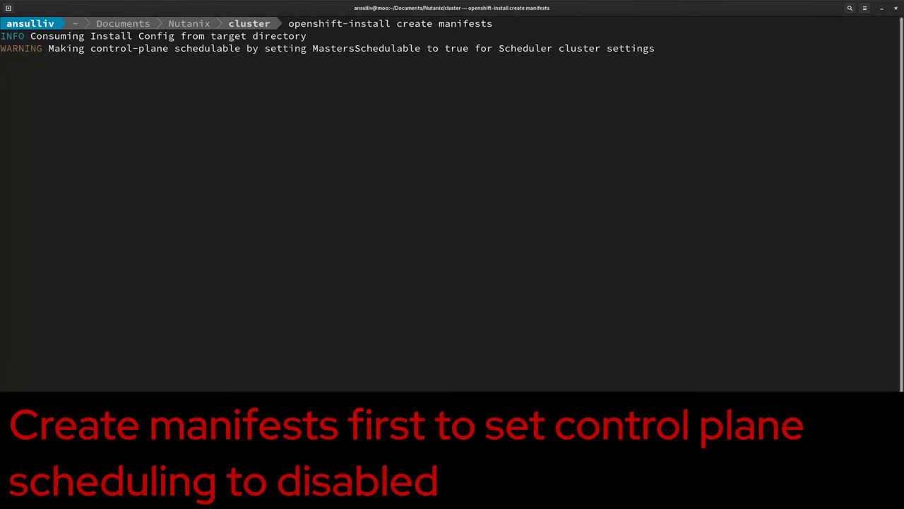
Open manifests/cluster-scheduler-02-config.yml in the vi editor.
text(v)
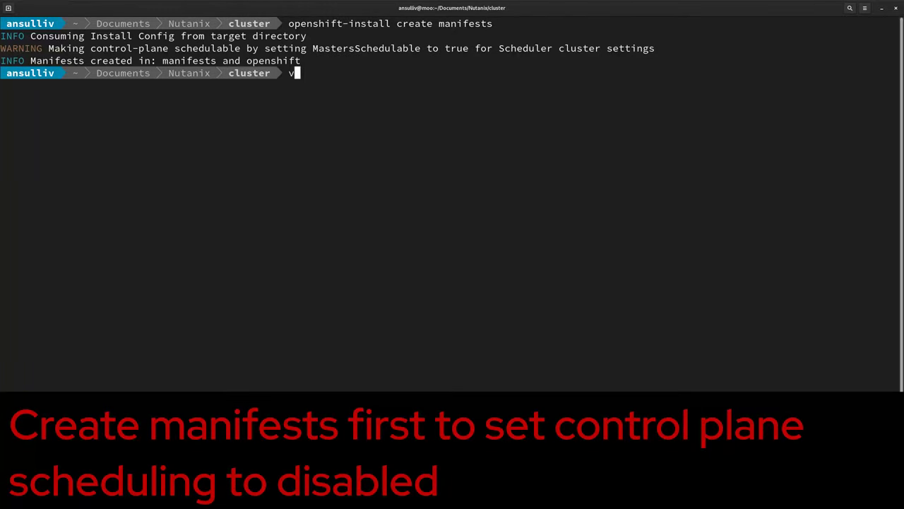
text(i mani)
key(Tab)
text(cl)
key(Tab)
text(s)
key(Tab)
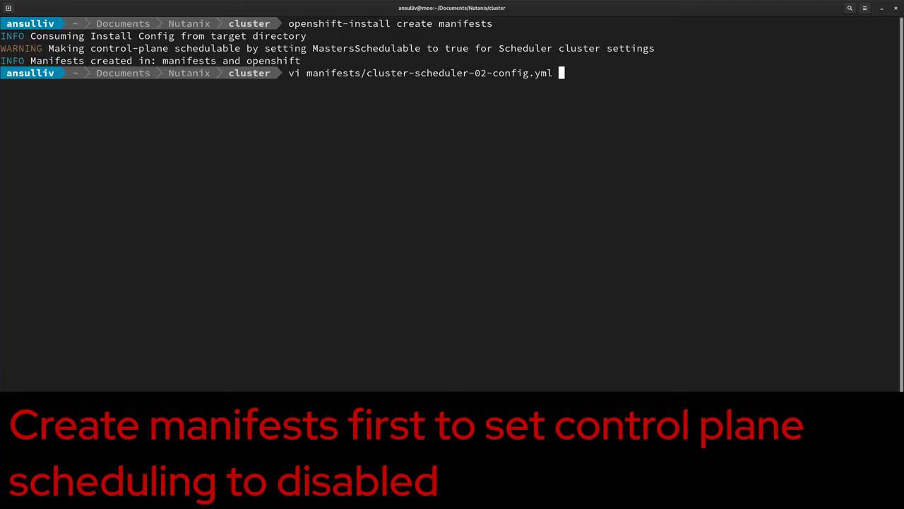
key(Return)
Set mastersSchedulable to false in the scheduler manifest, then save the file and exit the editor.
key(a)
key(BackSpace)
key(BackSpace)
key(BackSpace)
key(BackSpace)
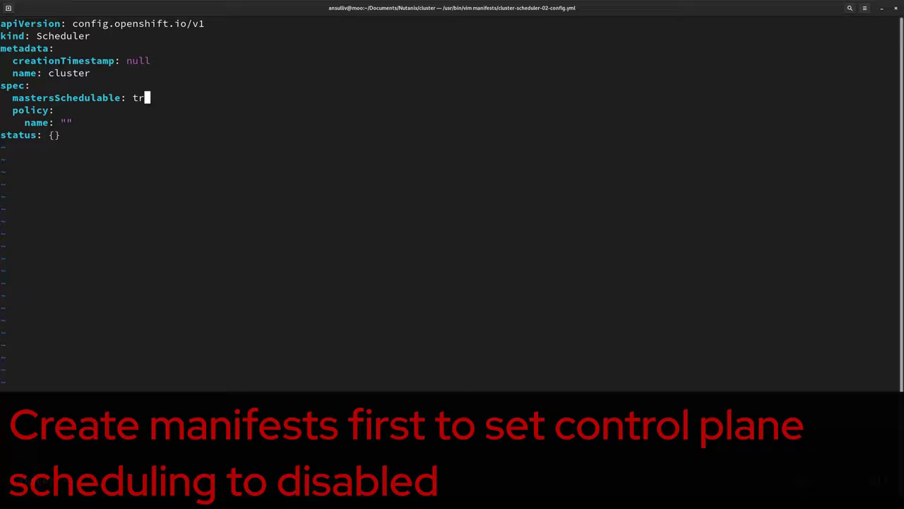
text(false)
key(Escape)
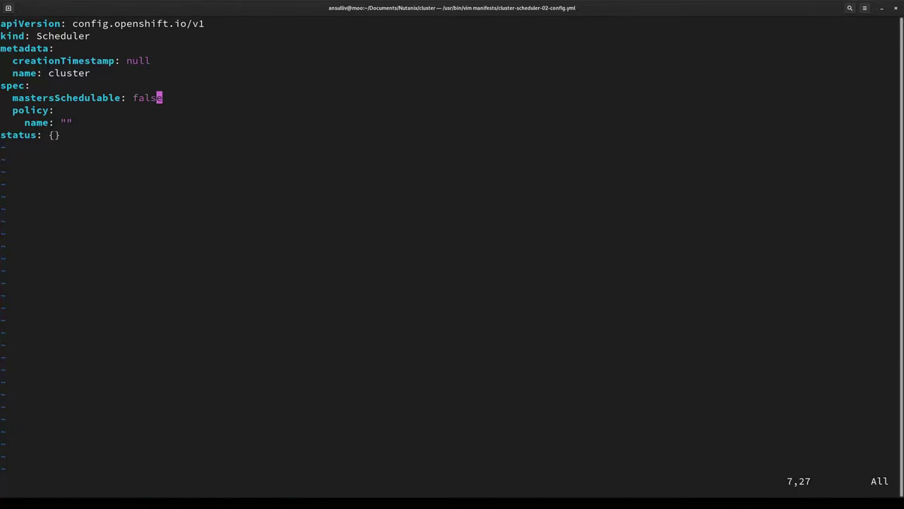
text(:wq)
key(Return)
Generate the Ignition configs for the cluster with openshift-install.
text(openshift-)
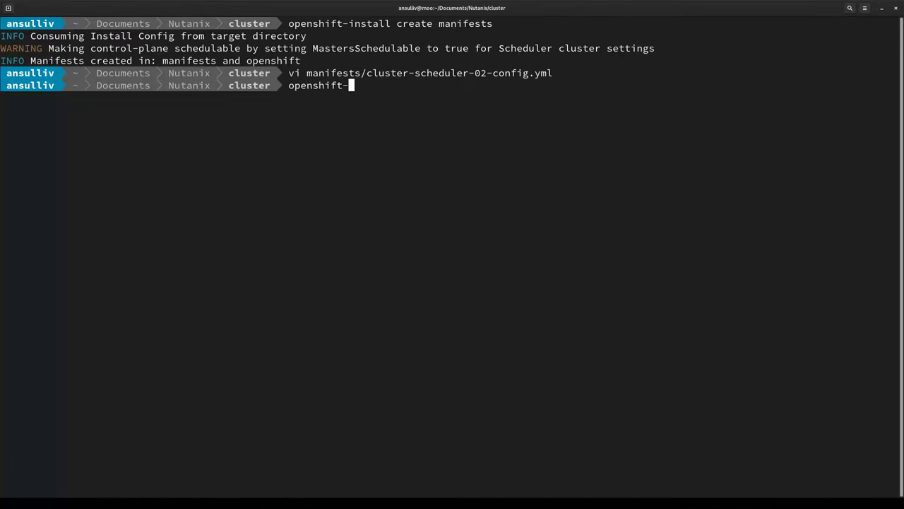
key(Tab)
text(create in)
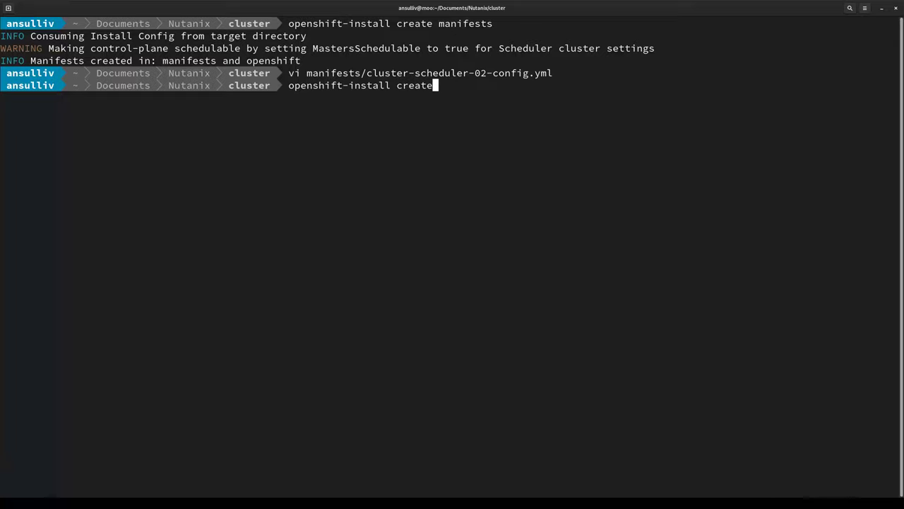
key(Tab)
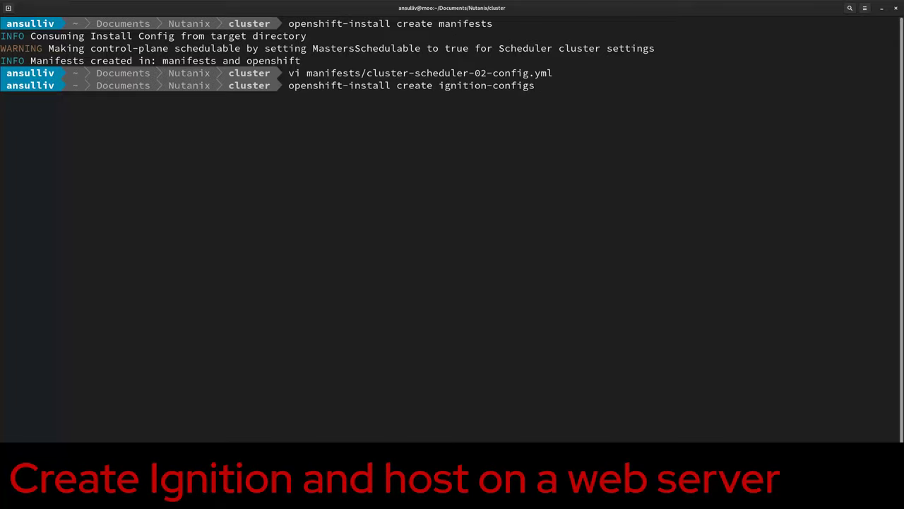
key(Return)
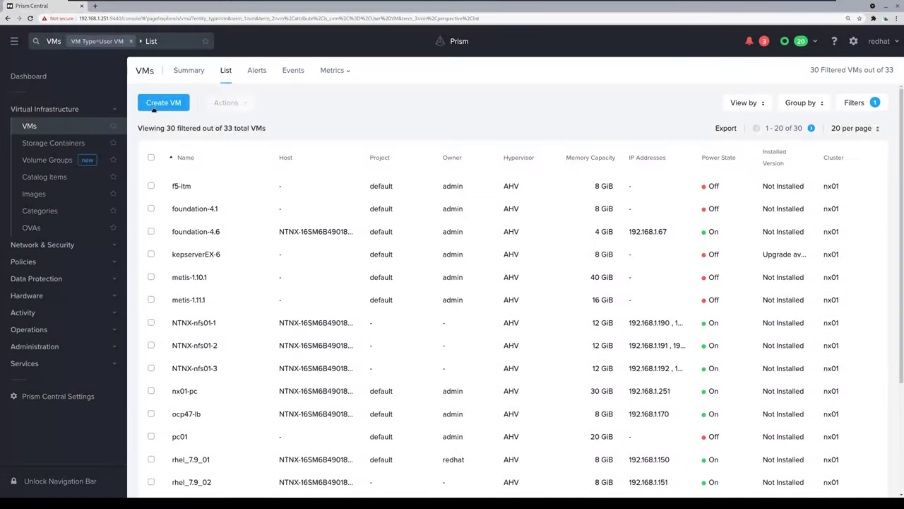
In Prism Central, start a new VM named bootstrap.ocp47 with 4 vCPUs and 16 GB of memory, and proceed to its resources.
click(157, 104)
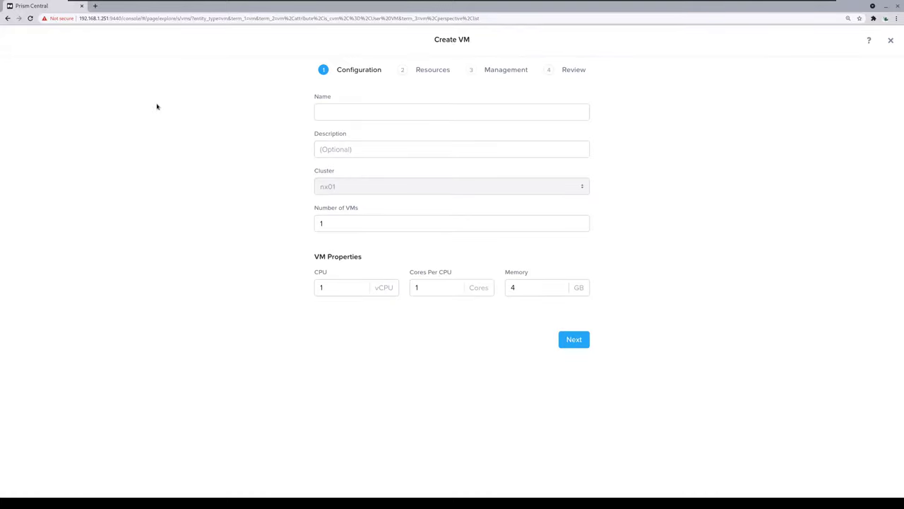
click(321, 115)
text(bootstrap.ocp47)
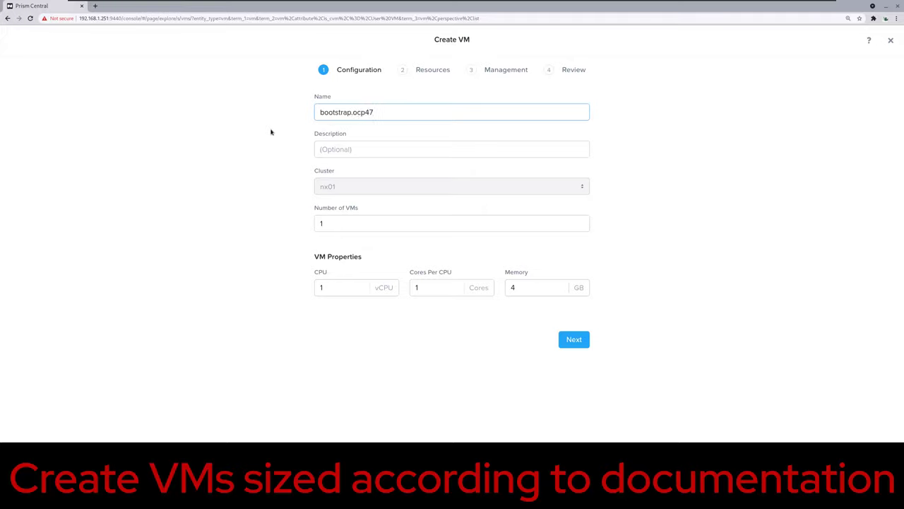
click(321, 287)
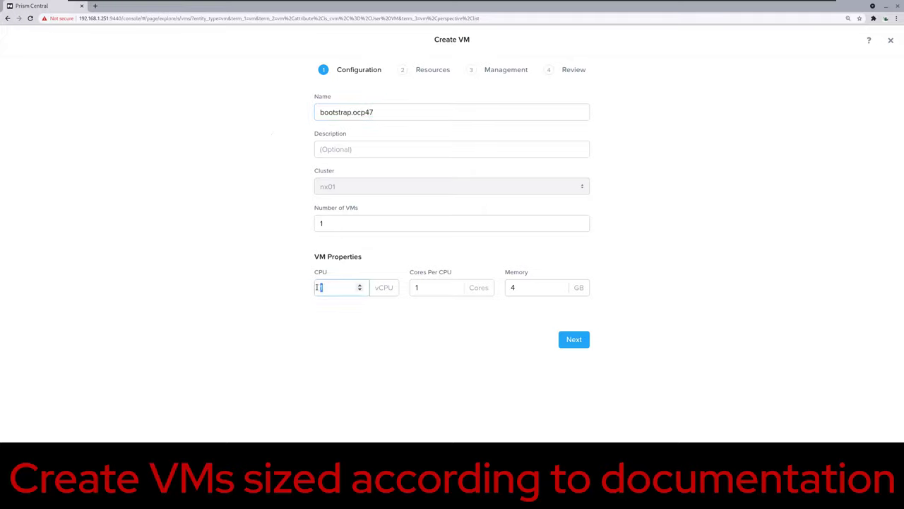
double_click(512, 288)
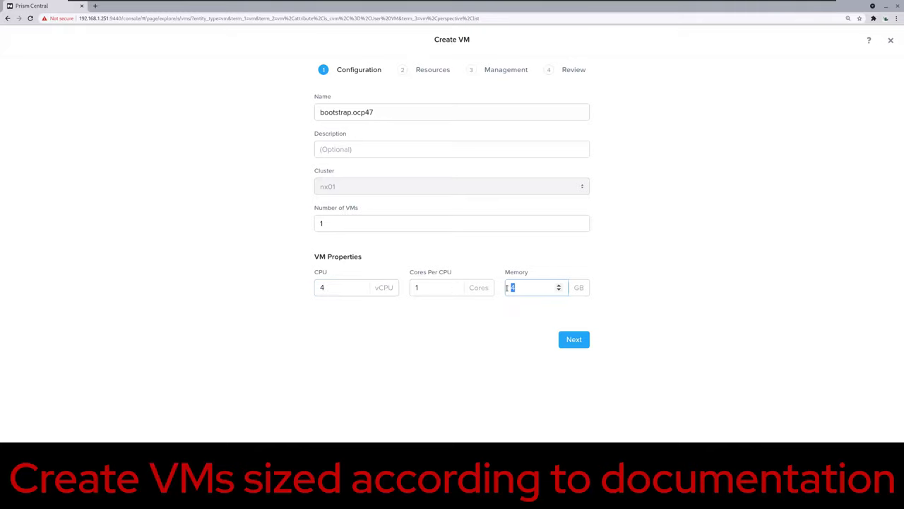
text(16)
click(567, 339)
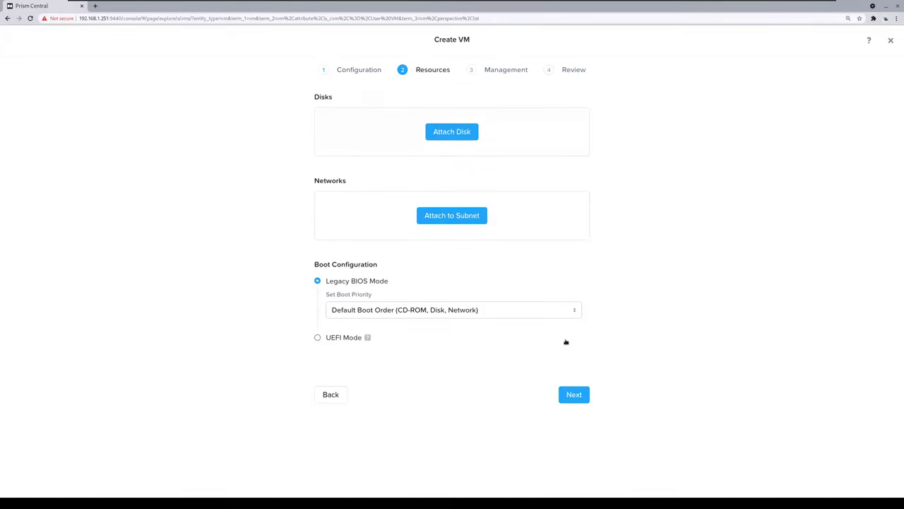
Attach a CD-ROM to the VM, cloned from the image rhcos-live.x86_64.iso.
click(446, 133)
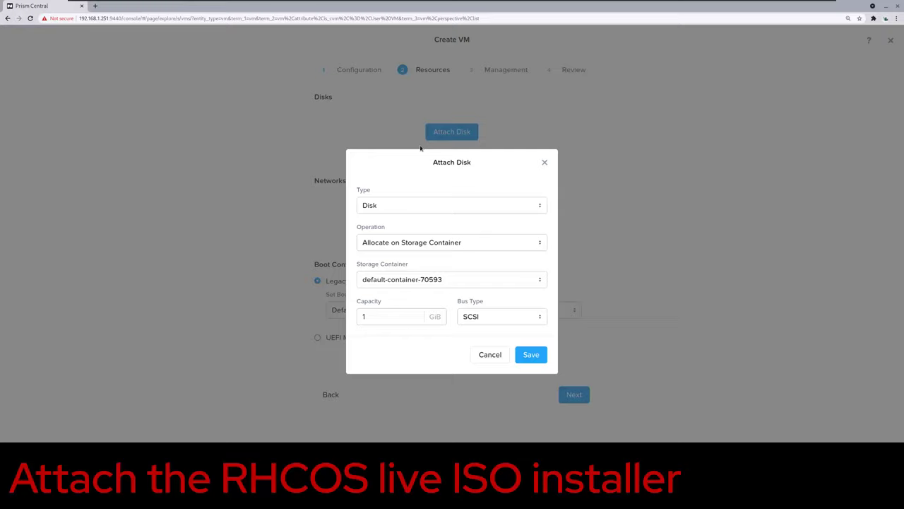
click(409, 243)
click(407, 205)
click(407, 204)
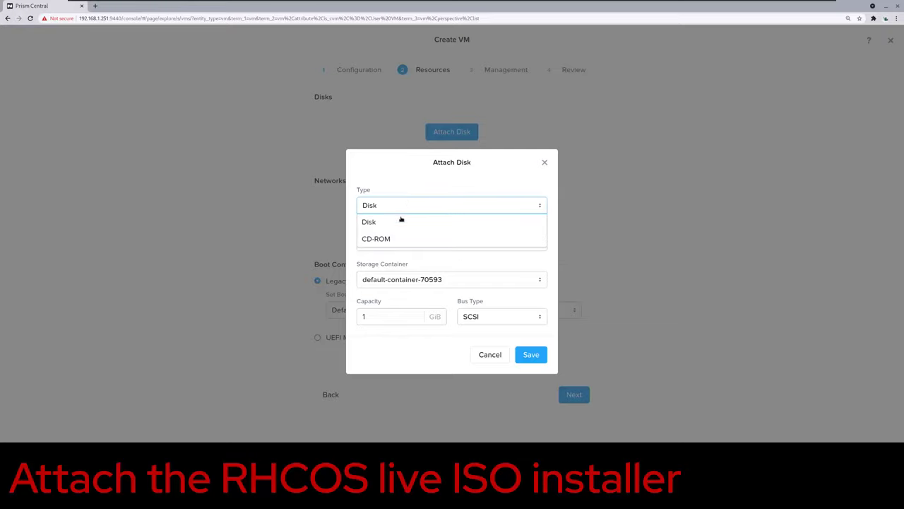
click(402, 238)
click(410, 260)
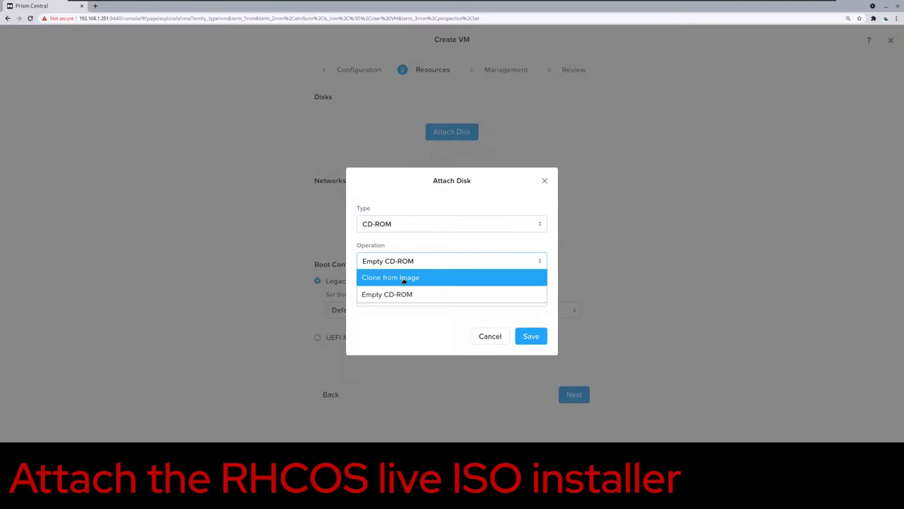
click(404, 276)
click(400, 278)
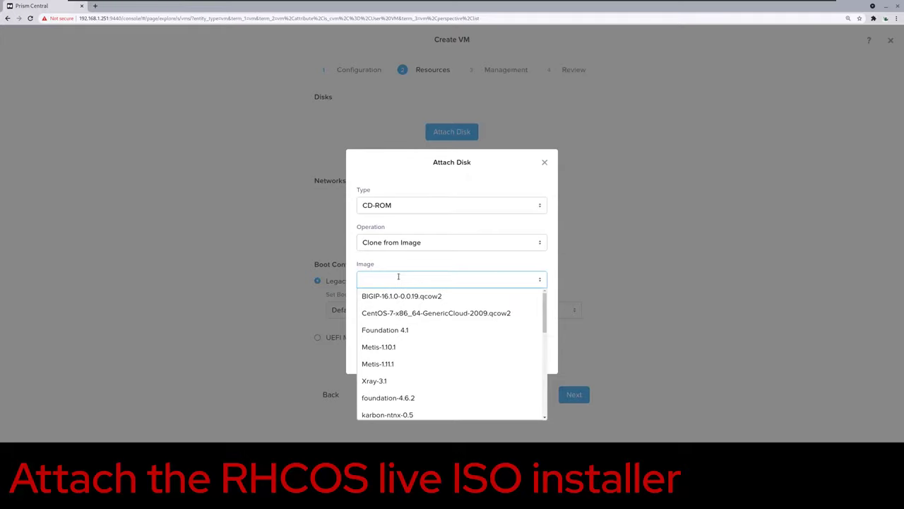
text(rhcos)
click(421, 313)
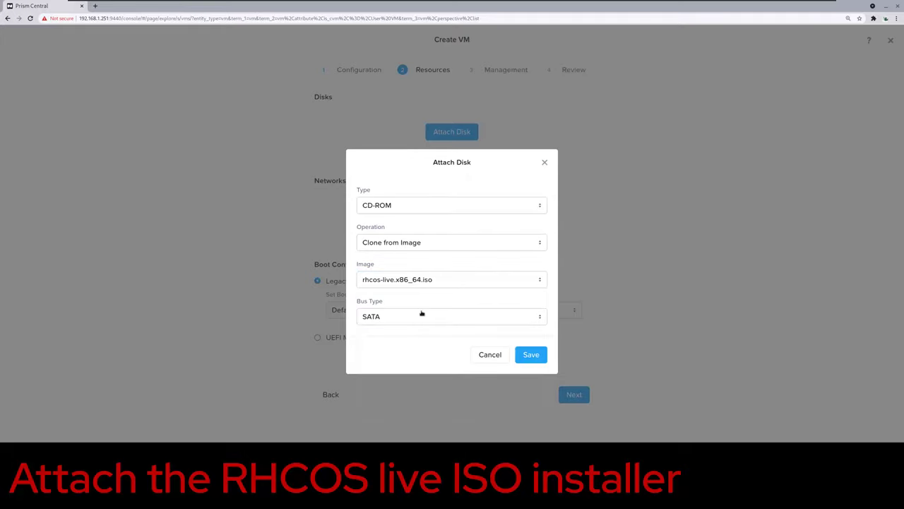
click(524, 353)
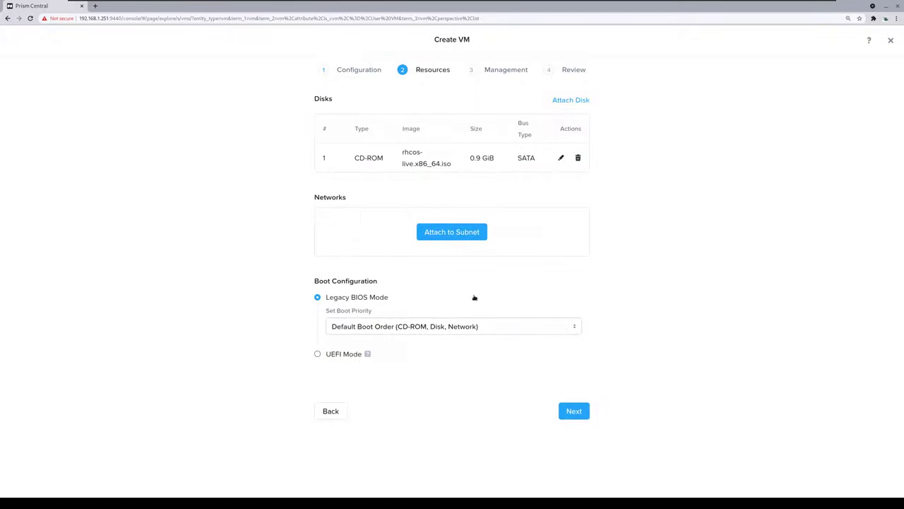
Attach a 120 GiB SCSI disk to the VM, allocated on the default storage container.
click(571, 99)
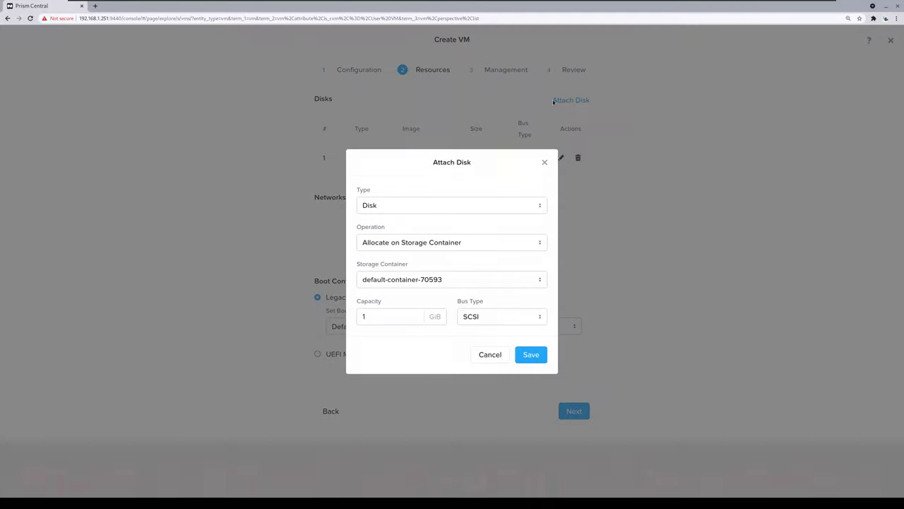
click(385, 315)
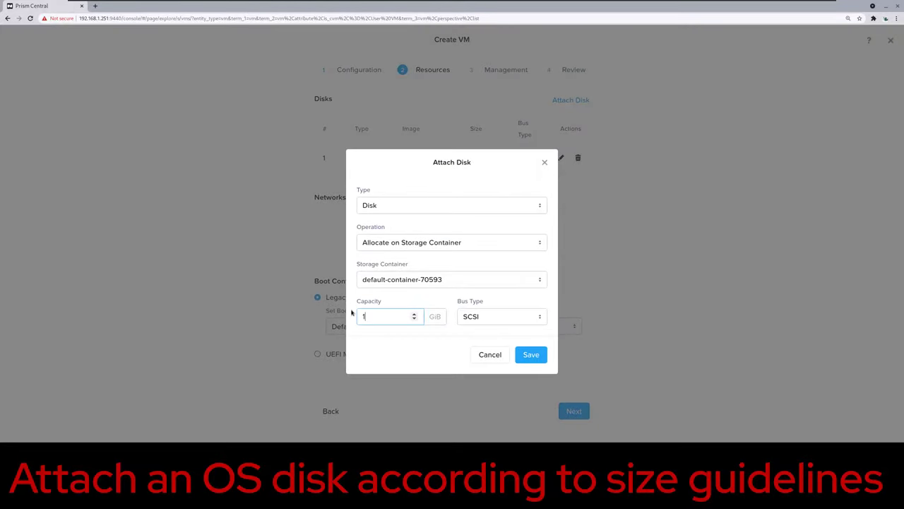
text(20)
click(526, 355)
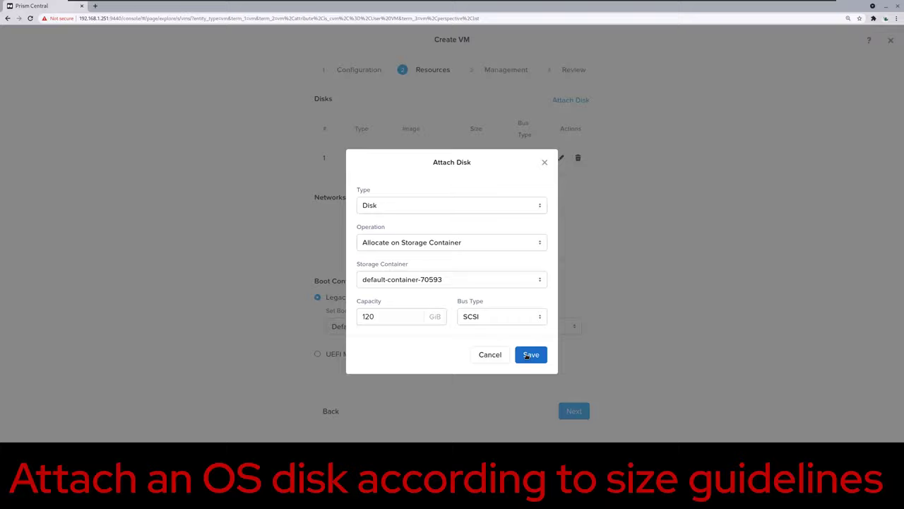
Attach the VM to the VM Network subnet in the connected state.
click(451, 259)
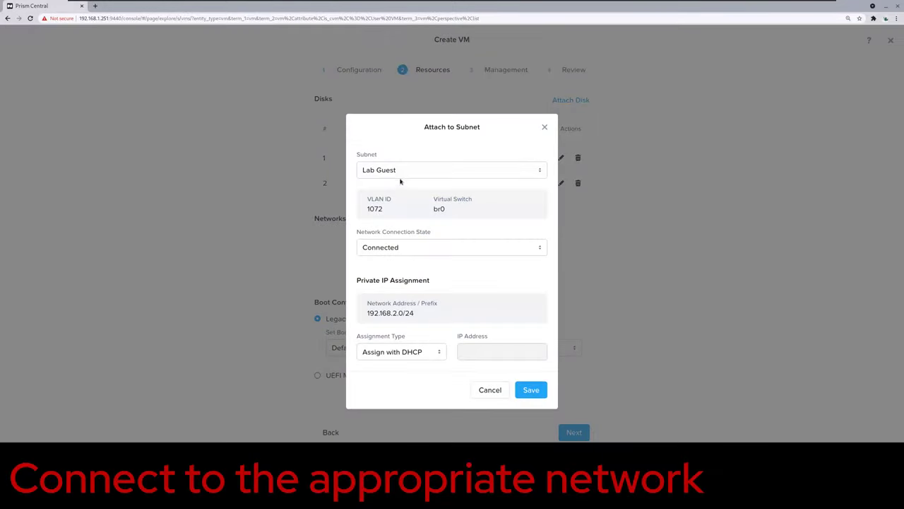
click(369, 171)
click(398, 219)
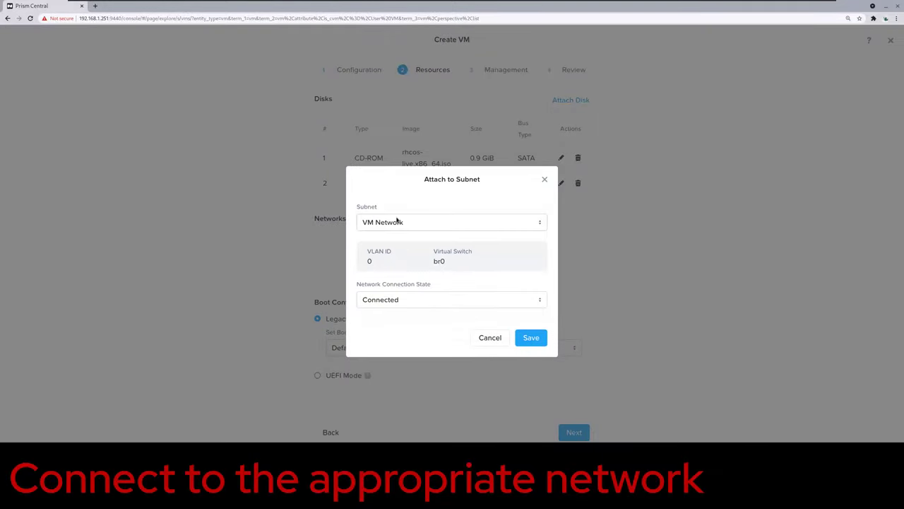
click(531, 338)
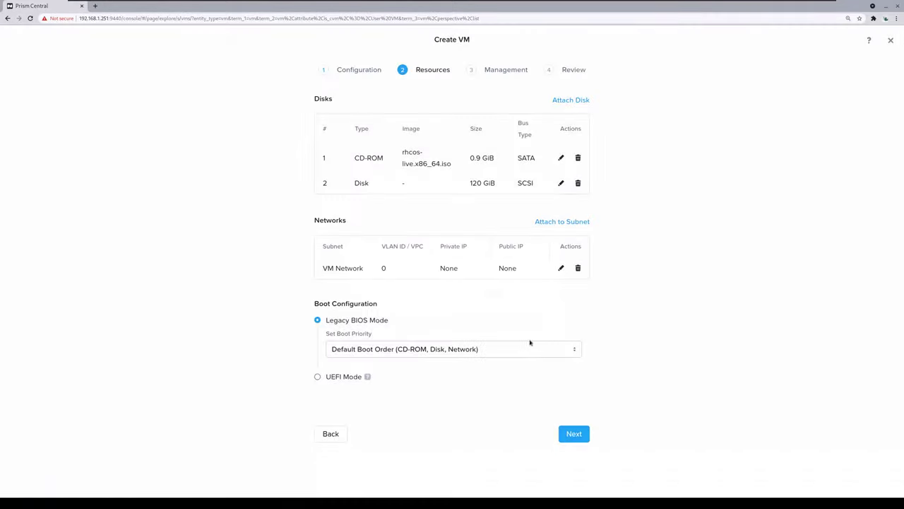
Keep the default boot and management settings and create the bootstrap VM.
click(574, 433)
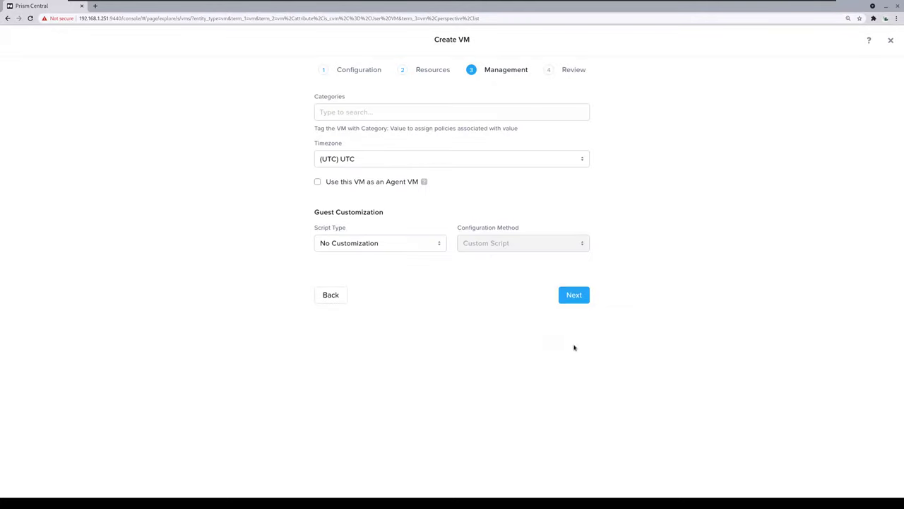
click(574, 295)
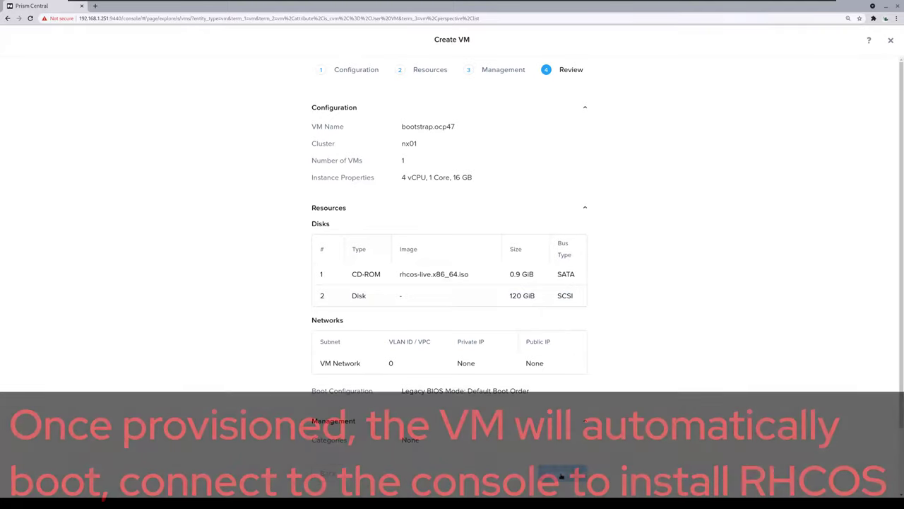
click(562, 473)
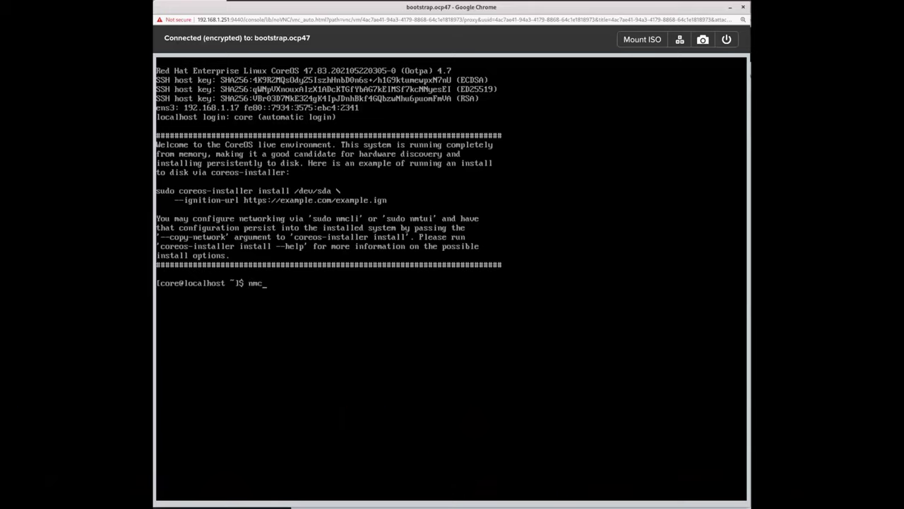
In the bootstrap VM's console, delete the network connection "Wired connection 1" with nmcli.
text(con del)
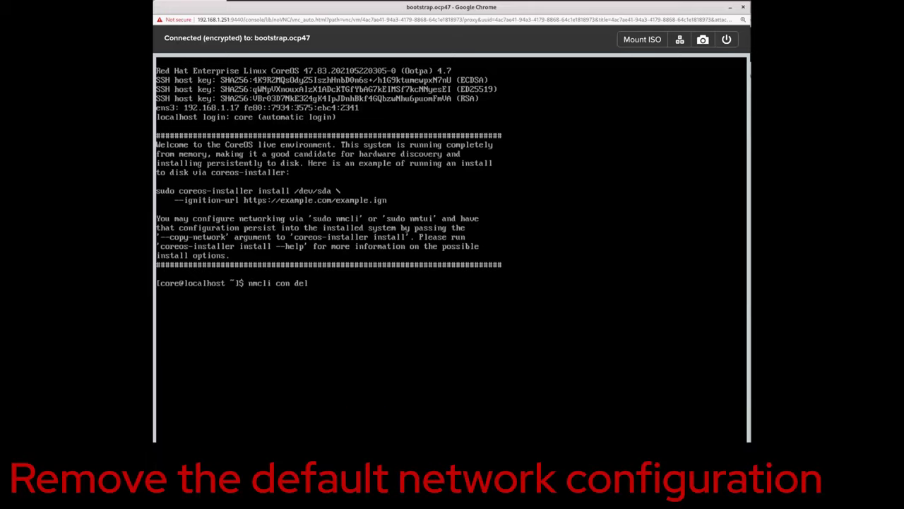
text( "Wired connection 1")
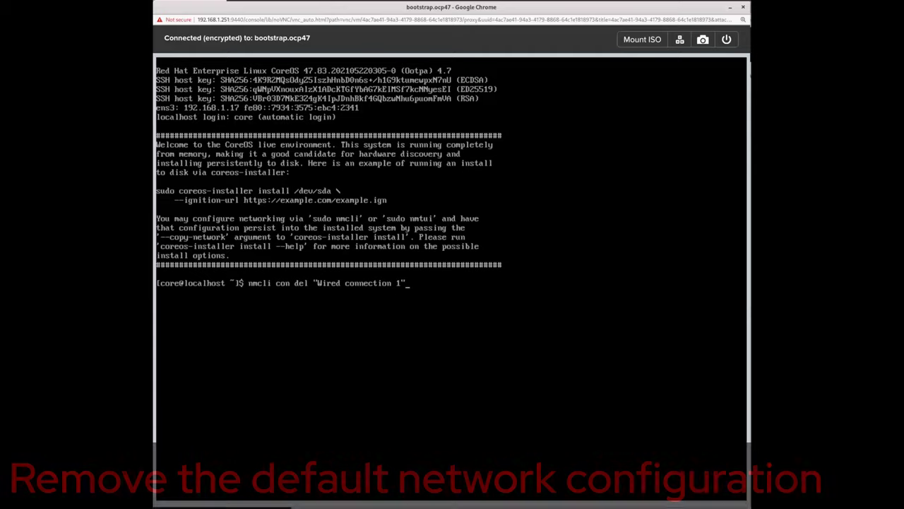
key(Return)
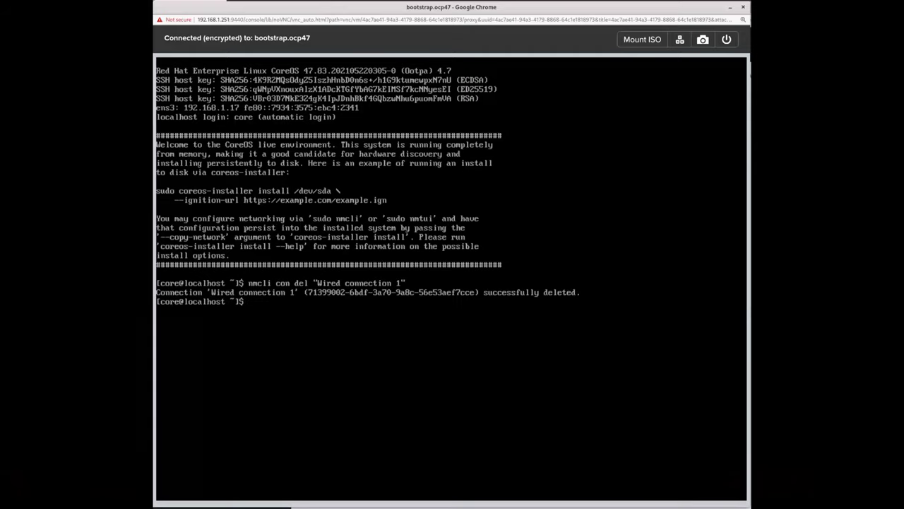
Add an ethernet connection ens3 with nmcli using manual IPv4 address 192.168.1.171/24, gateway 192.168.1.1 and DNS 192.168.1.3.
text(nmcli con add)
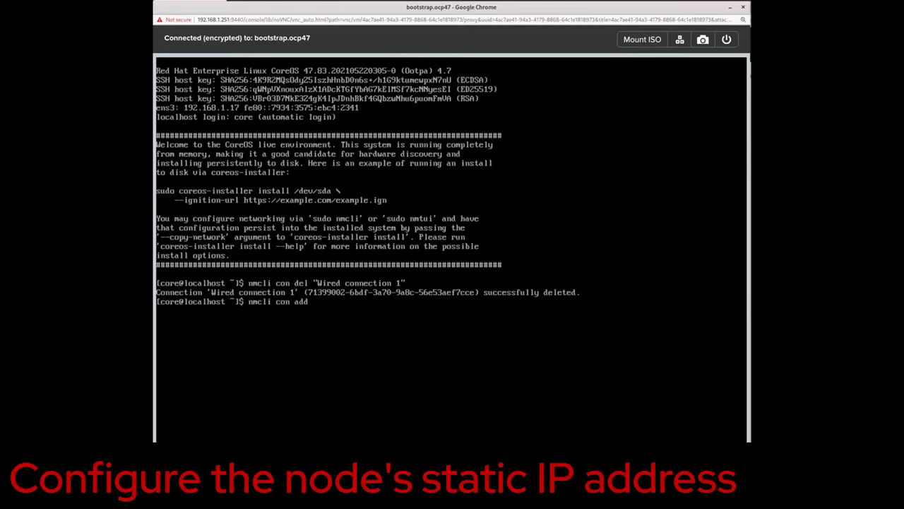
text( con-name ens3 type ethernet ipv4.method manua)
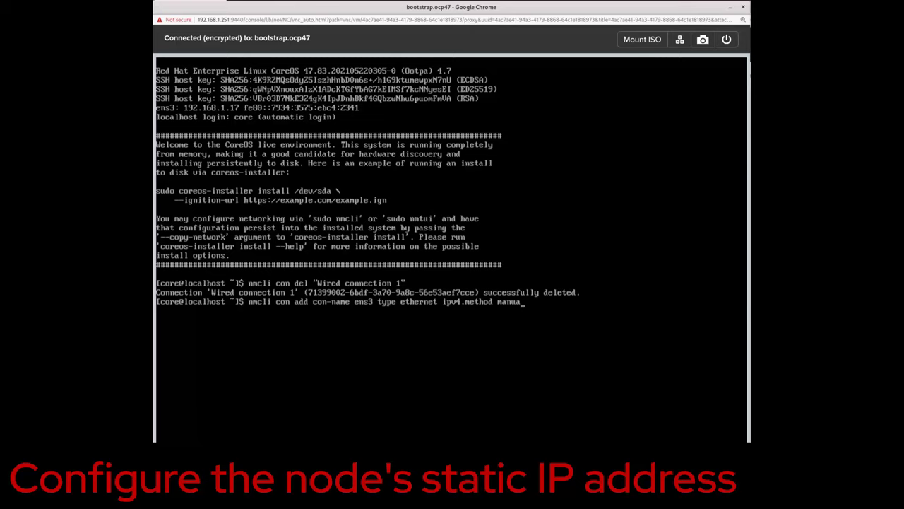
text(l ipv4.addresses 192.168.1.1)
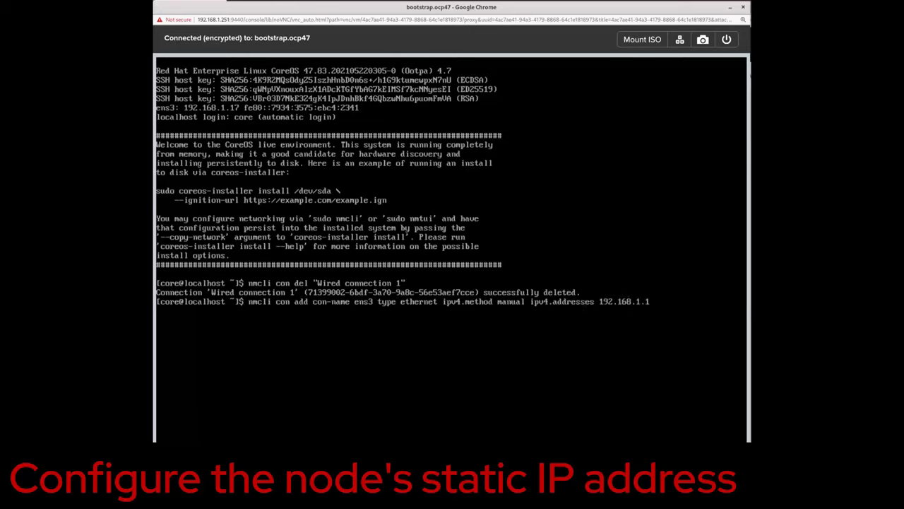
text(71.24 ipv4.gateway 192.168.1.1 ipv4.dns 192.168.1.3)
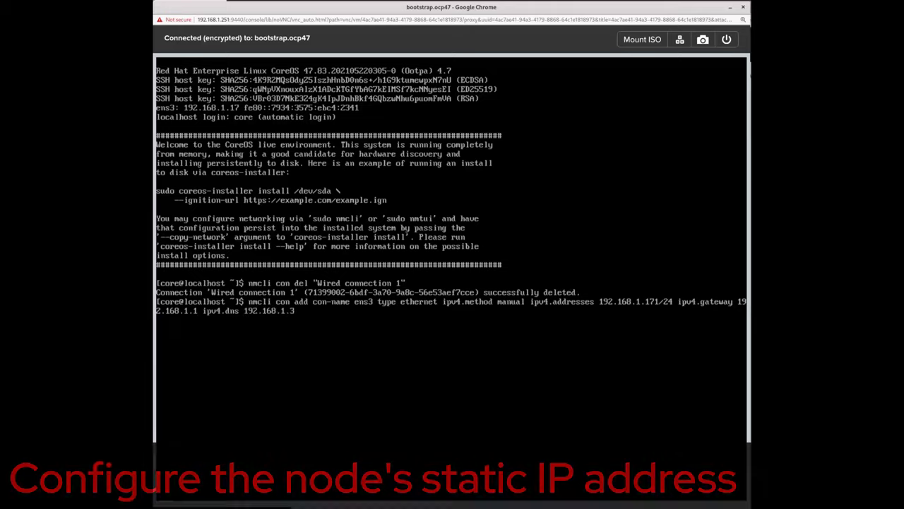
key(Return)
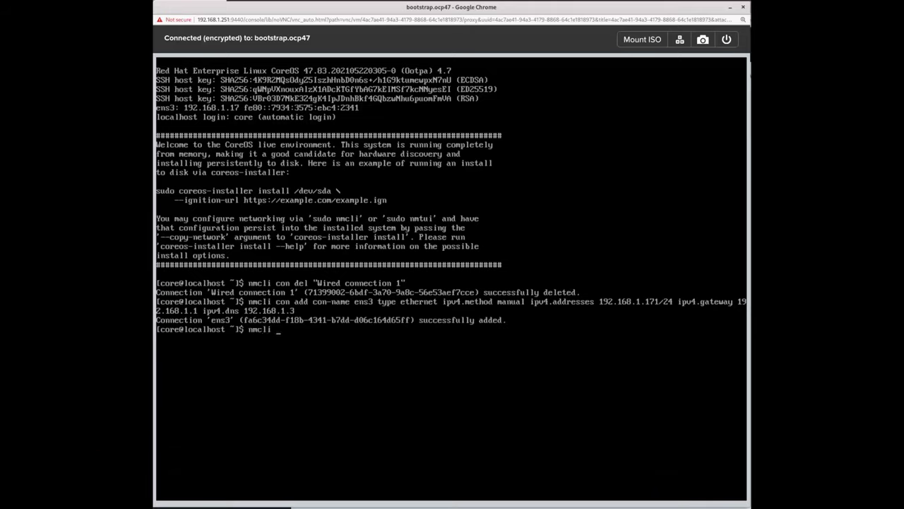
Bring up the ens3 connection with nmcli and check the connection list and the interface IP addresses.
text(nmcli con up ens3)
key(Return)
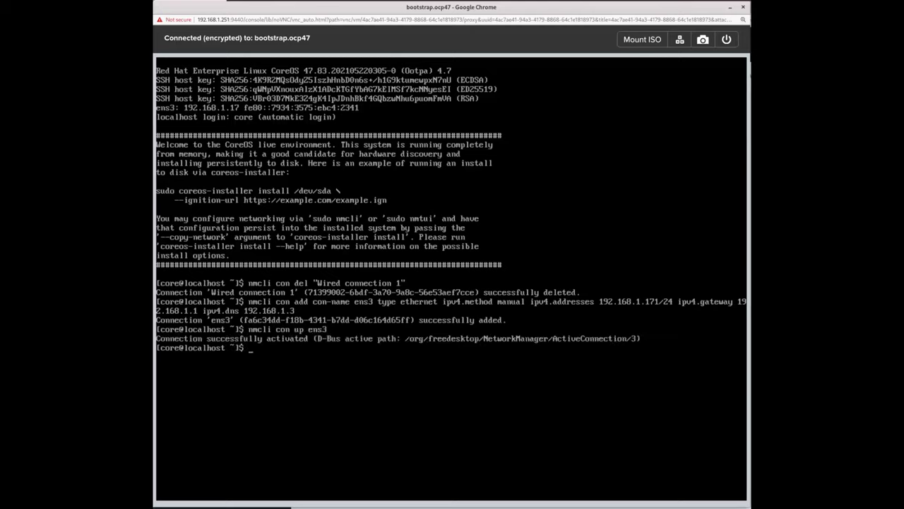
text(nmcli con show)
key(Return)
text(ip a)
key(Return)
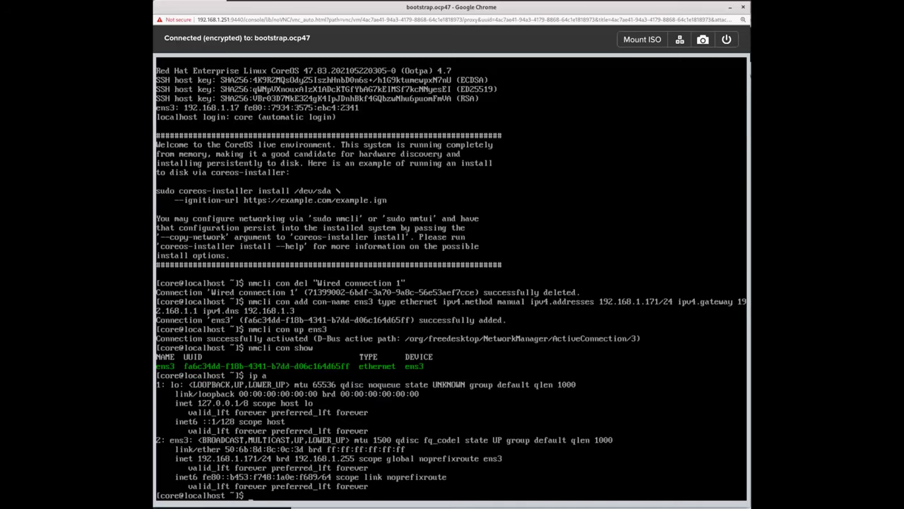
text(sudo coreos-i)
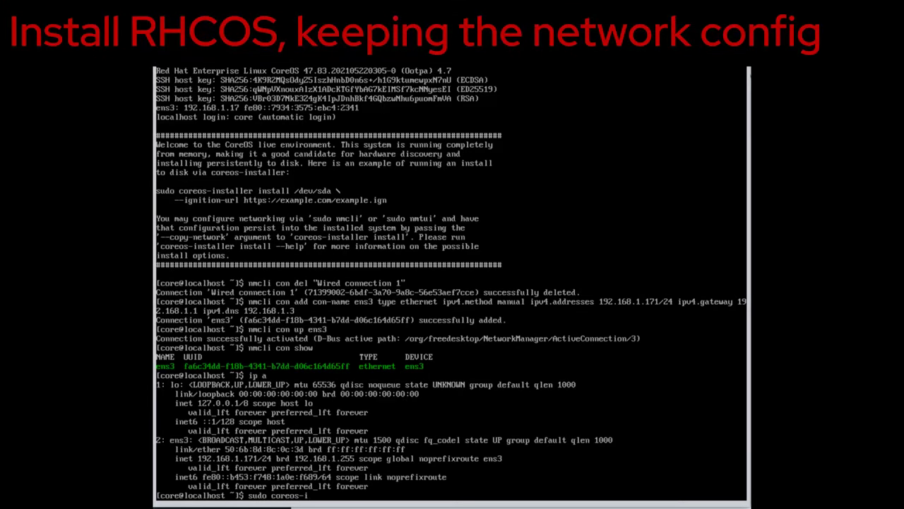
text(nstaller install /dev/sda --co)
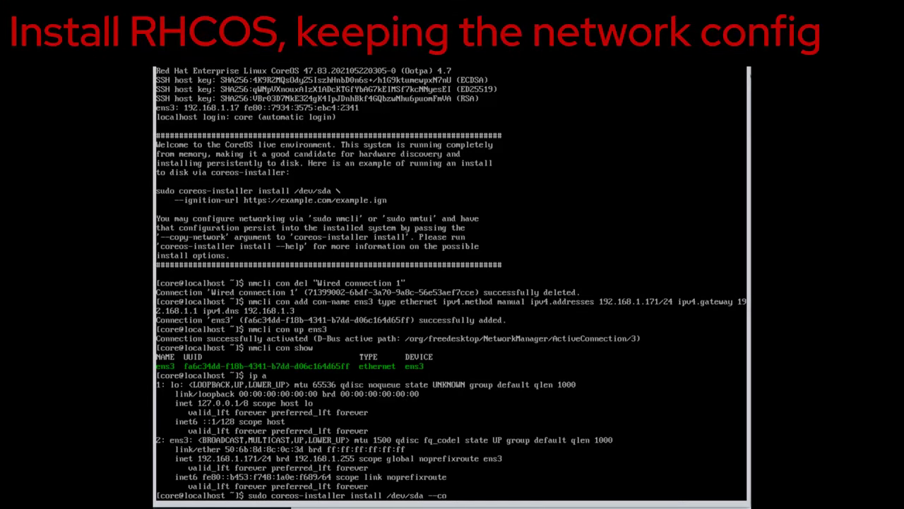
text(py-network --igniti)
key(BackSpace)
key(BackSpace)
key(BackSpace)
key(BackSpace)
key(BackSpace)
key(BackSpace)
key(BackSpace)
key(BackSpace)
key(BackSpace)
text(--ignition-url)
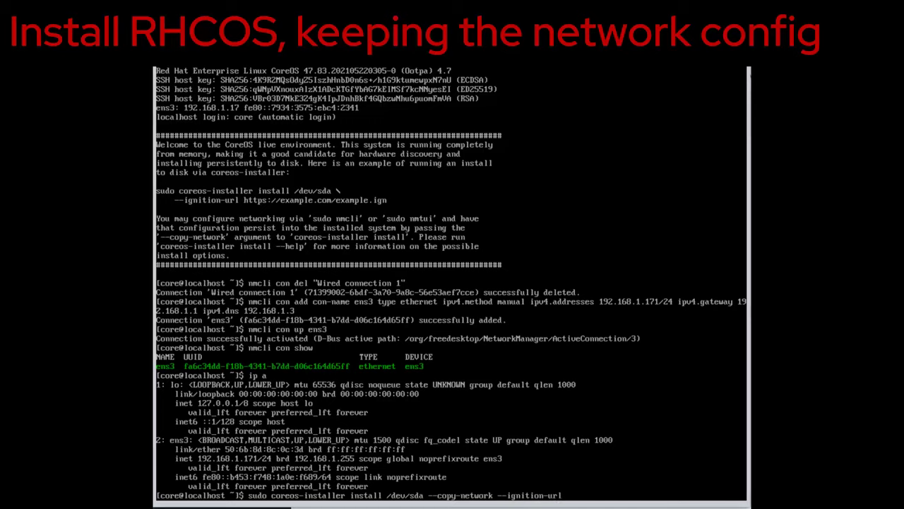
text(=http://192.168.1.31:80)
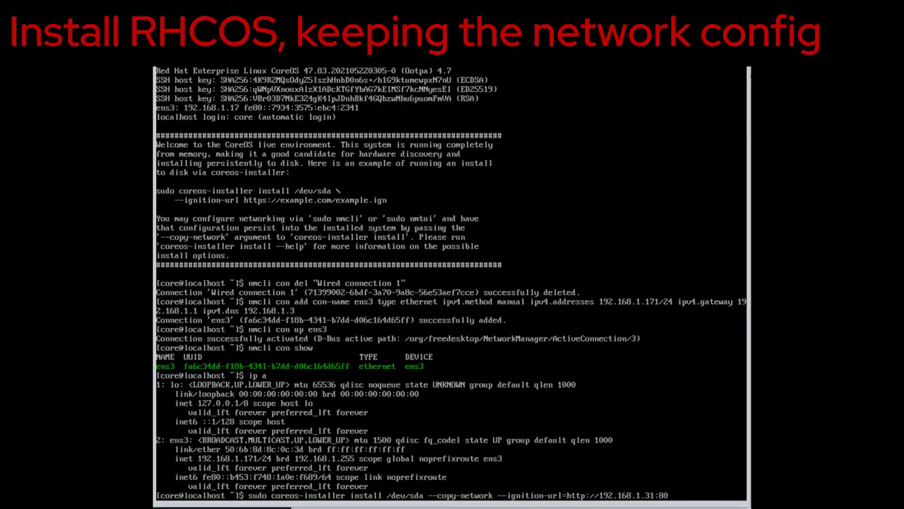
text(80/bootstrap.ign --insecure)
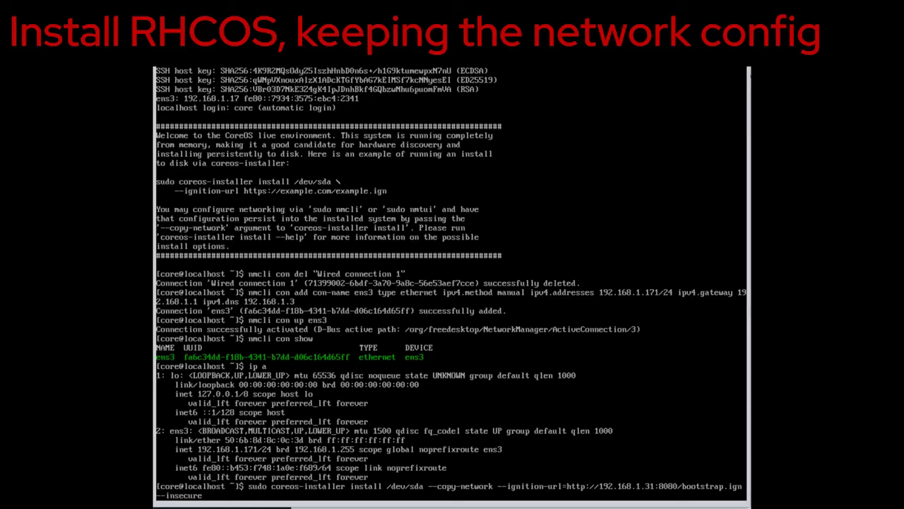
text(-ignition)
key(Return)
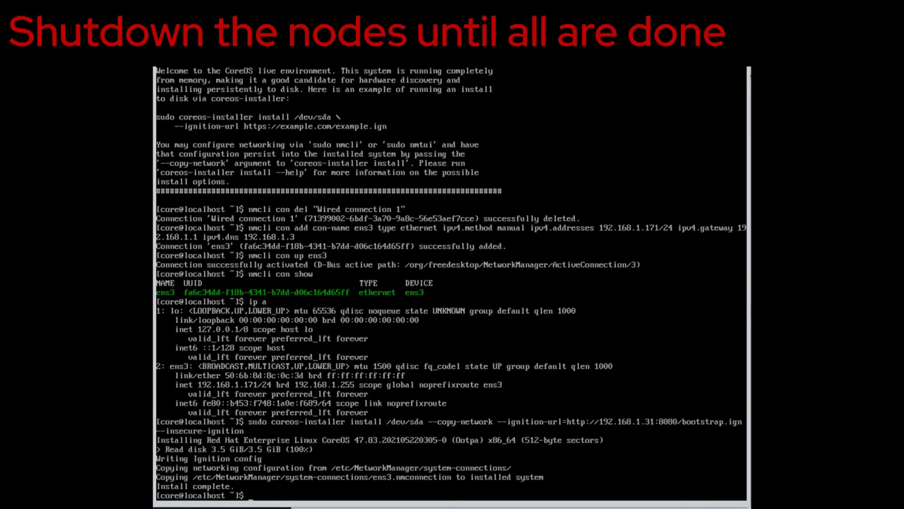
text(utdown -h now)
key(Return)
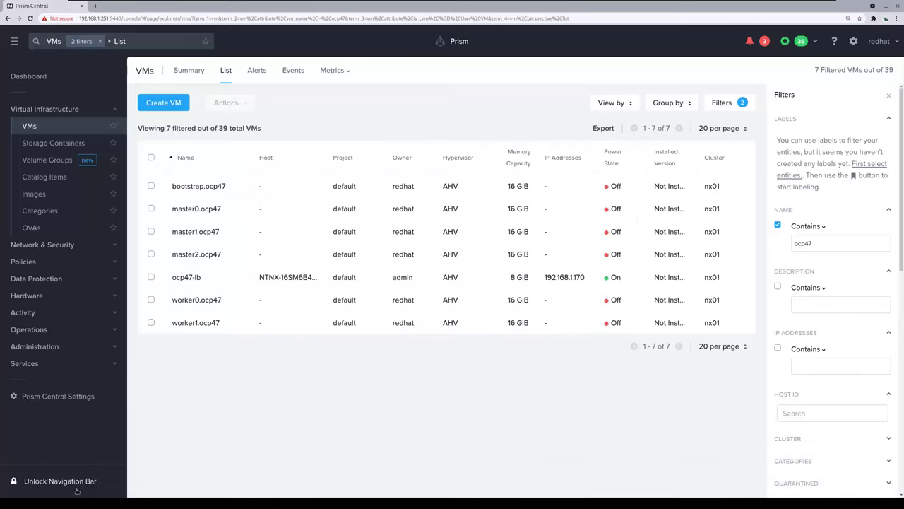
In Prism Central, power on the bootstrap, master0, master1, master2, worker0 and worker1 ocp47 VMs together, leaving out ocp47-lb.
click(150, 186)
click(150, 208)
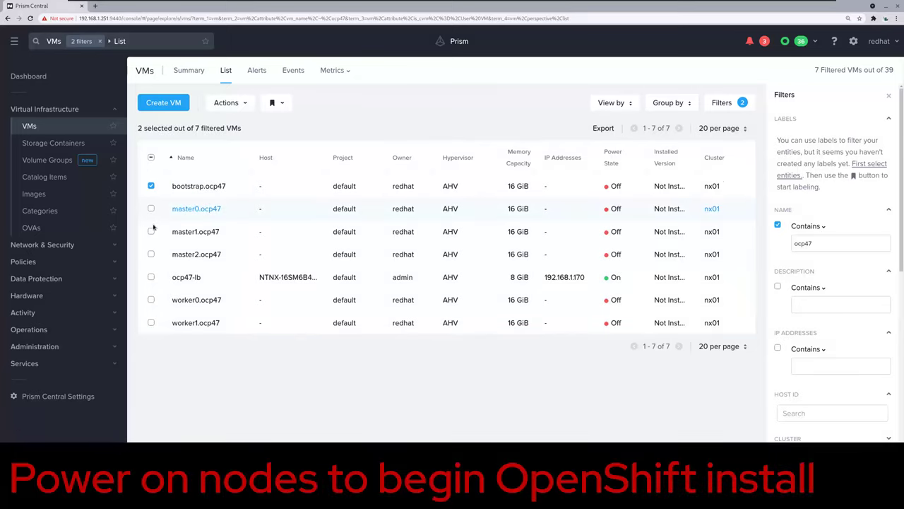
click(150, 230)
click(151, 255)
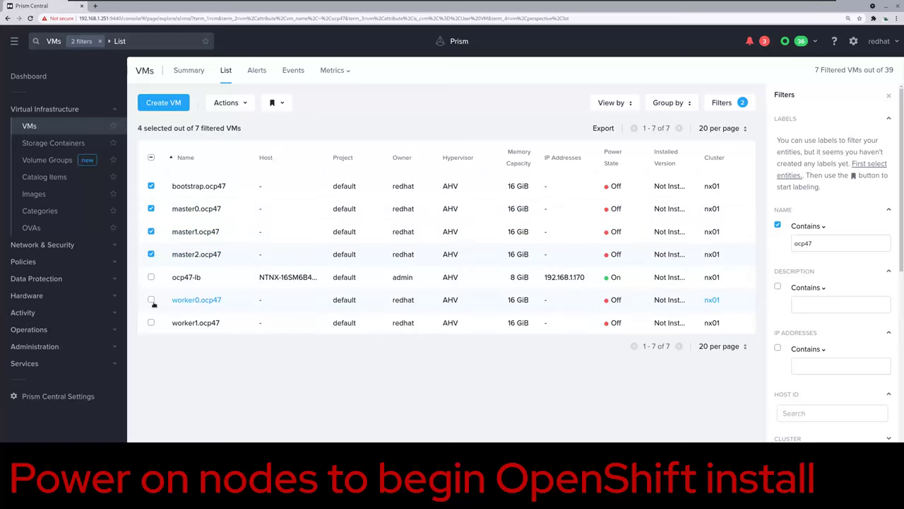
click(150, 321)
click(150, 300)
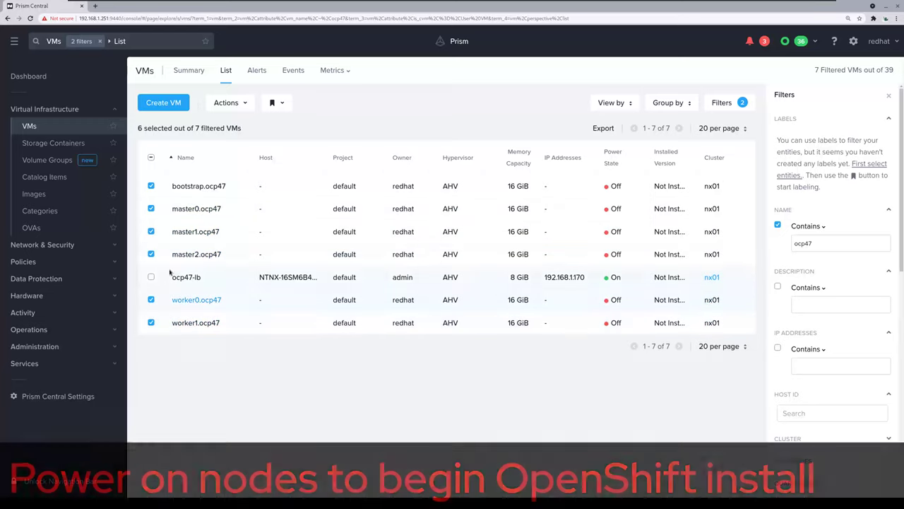
click(227, 103)
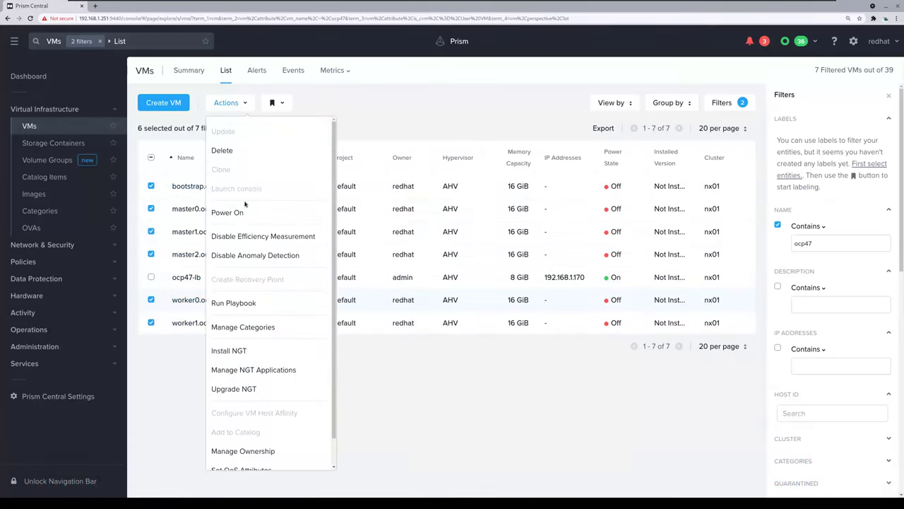
click(237, 212)
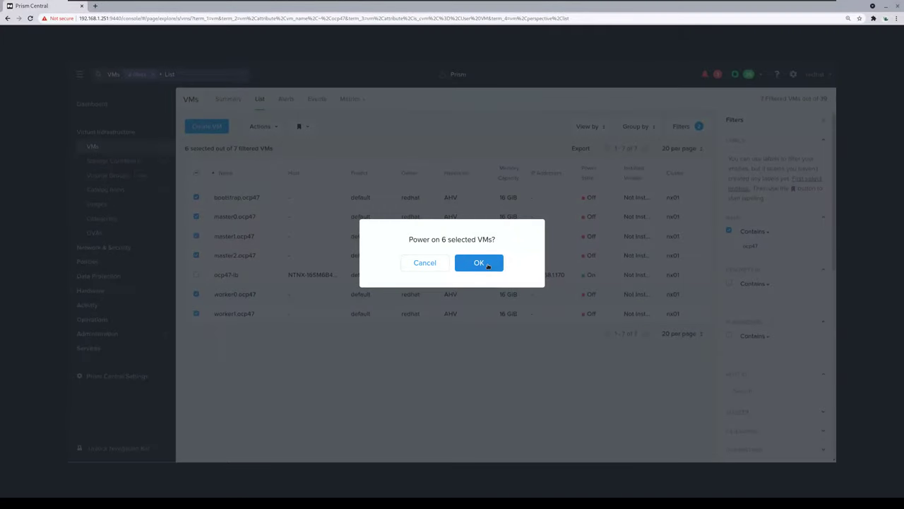
click(480, 263)
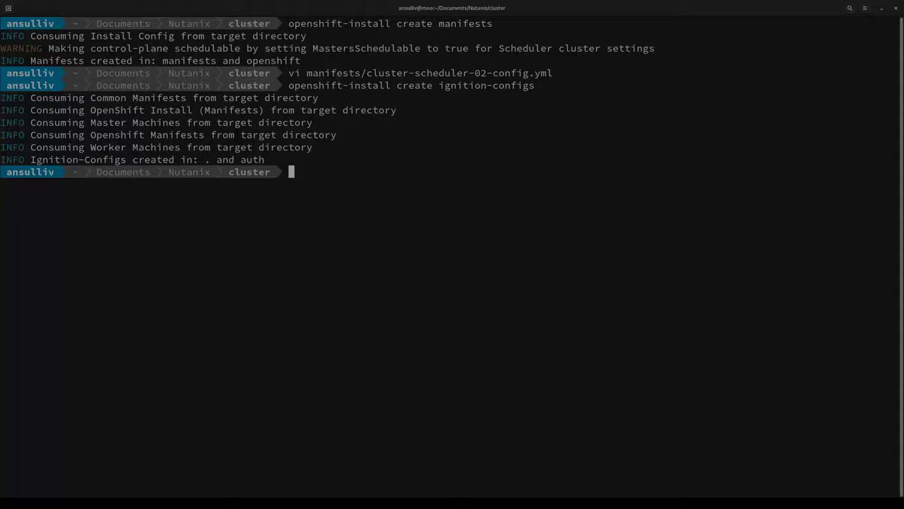
Switch to the local terminal, clear it and run openshift-install wait-for bootstrap-complete to monitor the bootstrap process.
text(clear)
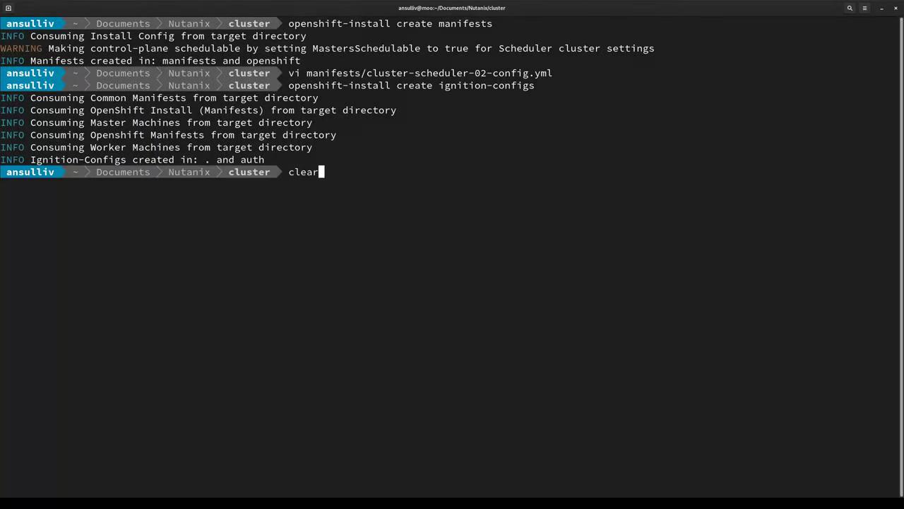
key(Return)
text(openshift-)
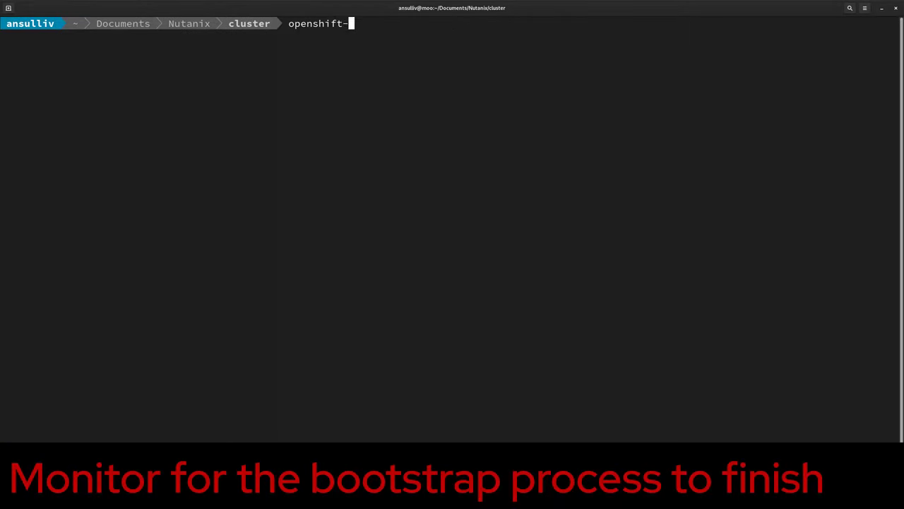
text(install wait-for b)
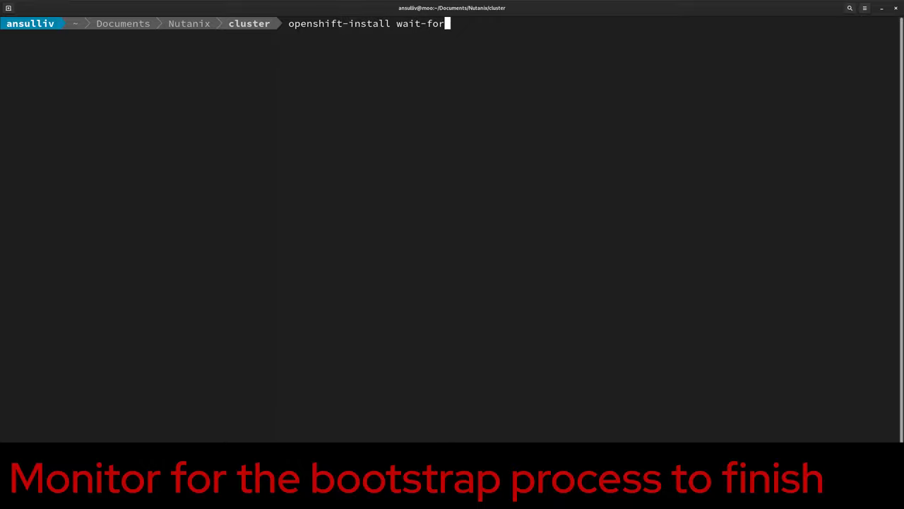
text(ootstra)
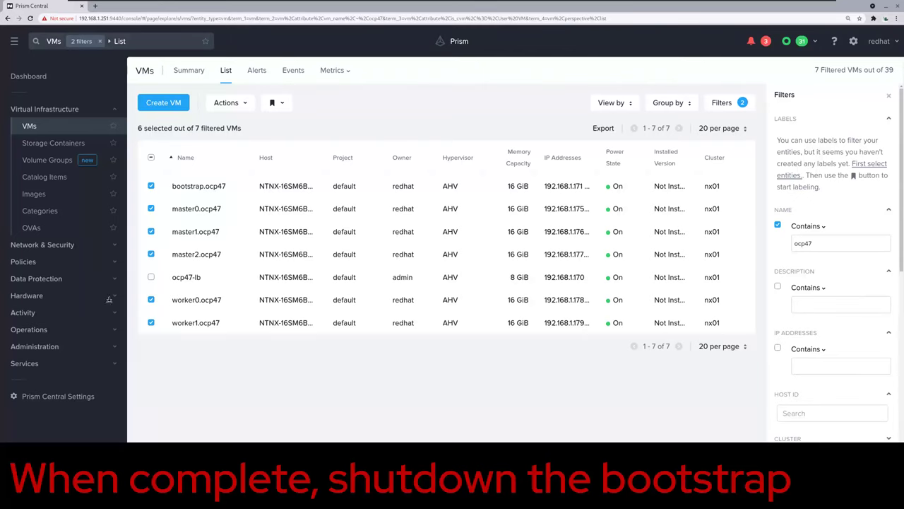
In Prism Central's VM list, clear the current selection and soft shut down only the bootstrap.ocp47 VM.
click(150, 157)
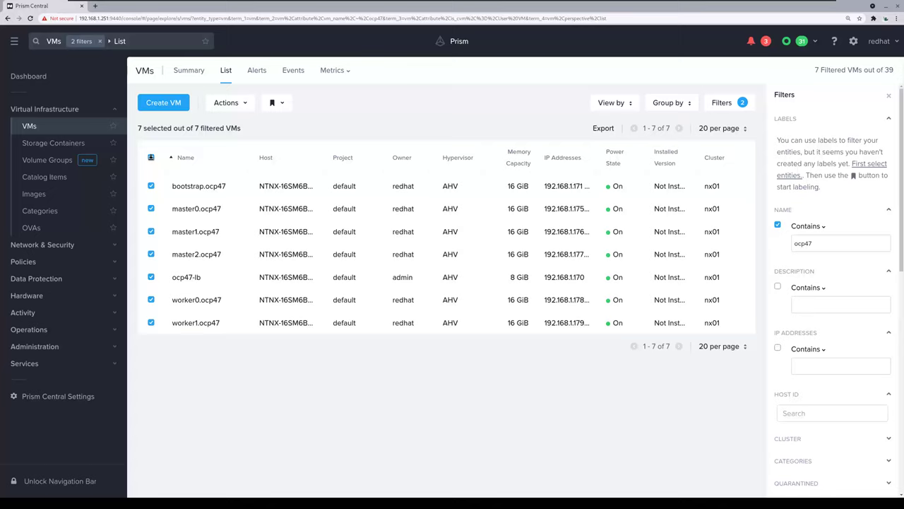
click(151, 157)
right_click(202, 187)
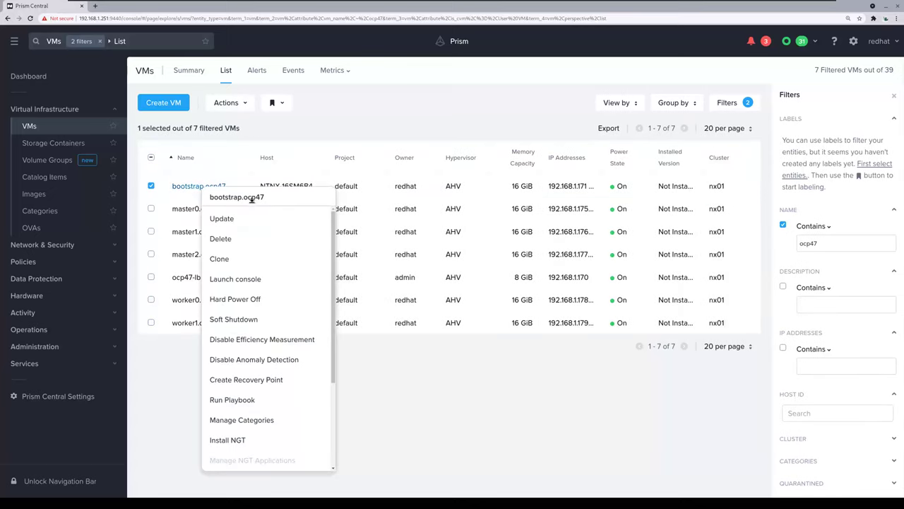
click(273, 318)
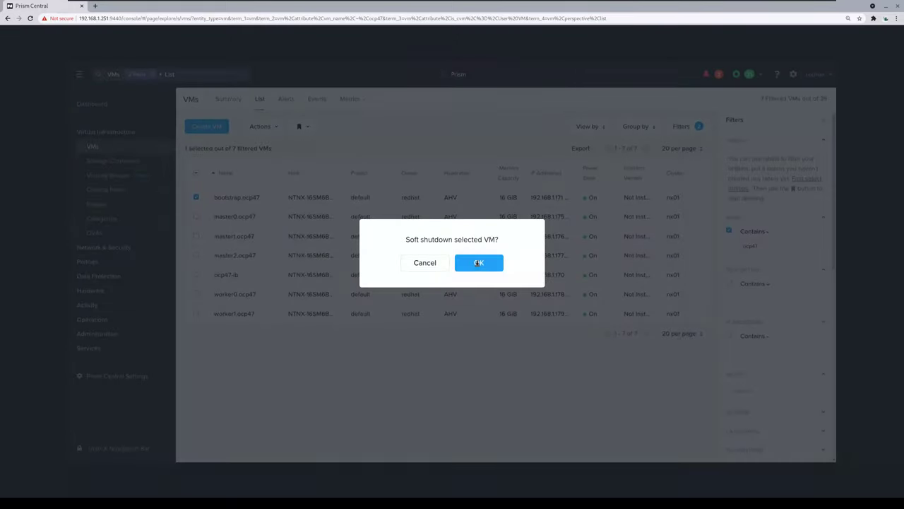
click(478, 263)
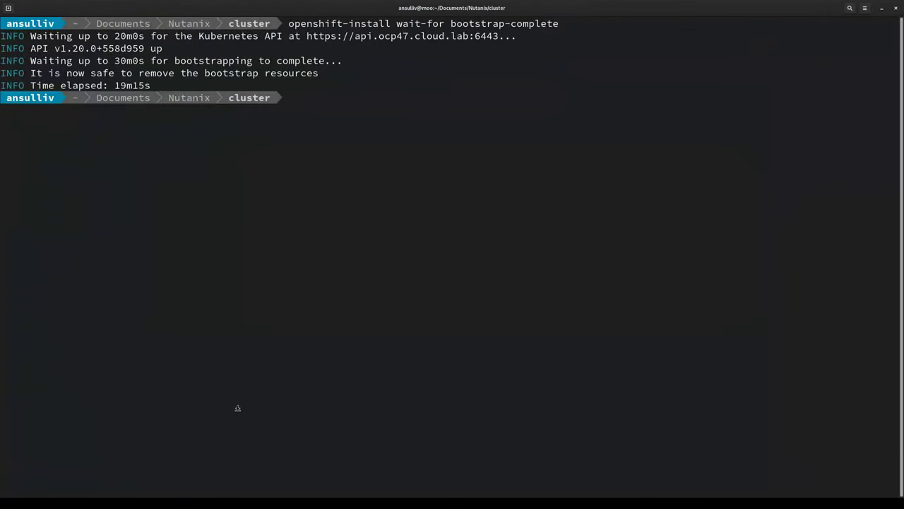
In the local terminal, export KUBECONFIG as $PWD/auth/kubeconfig and list the cluster's certificate signing requests with oc.
text(export KUBECONFIG=)
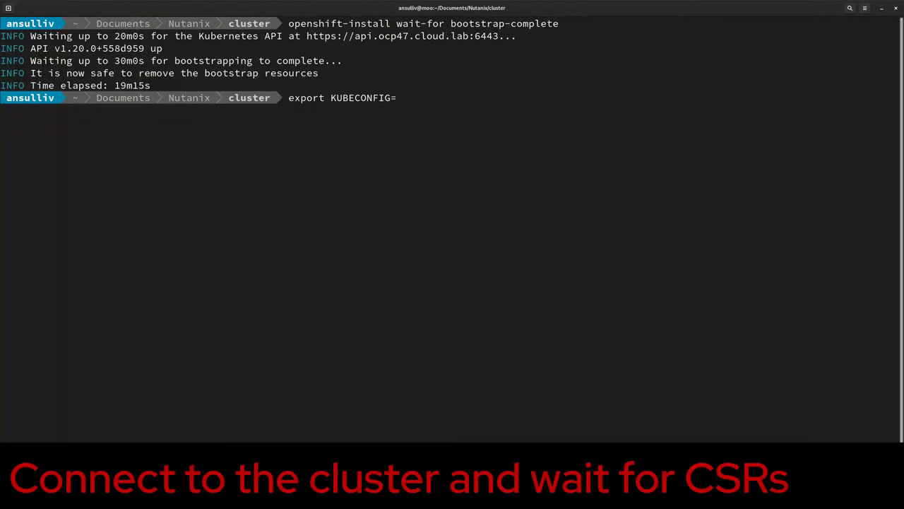
text($PWD/auth/kubeconfig)
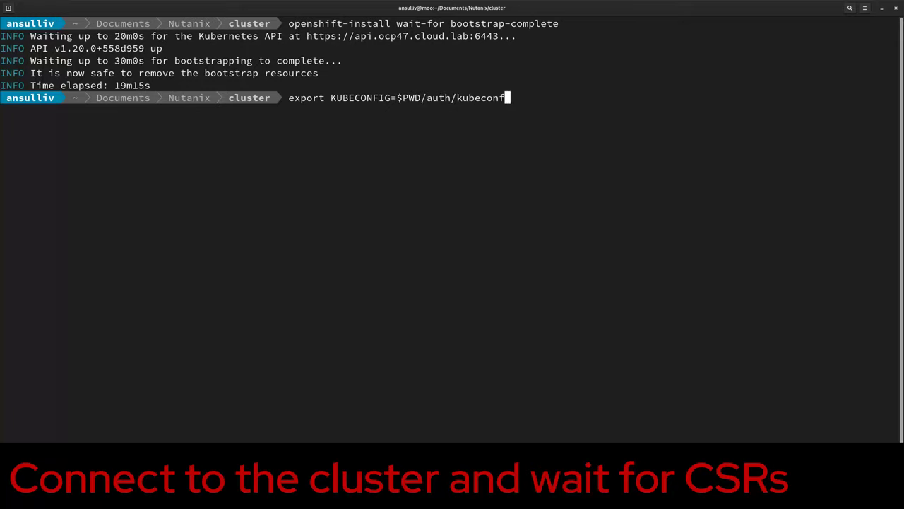
key(Return)
text(oc get csr)
key(Return)
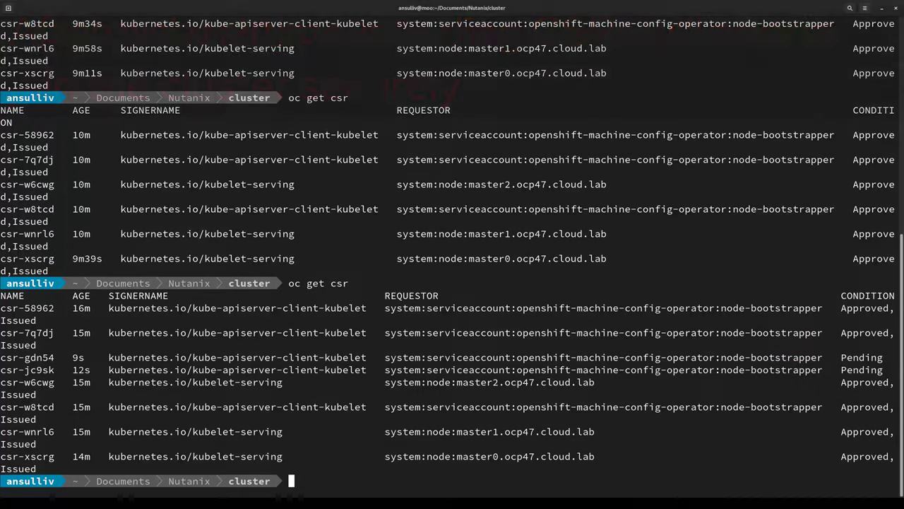
Approve all CSRs without a status by piping a go-template name list to oc adm certificate approve, rerun the approval, and list the CSRs again.
text(oc get csr -o go-template='{{range .items}}{{if not .status}}{{.metadata.name}}{{"\n"}}{{end}}{{end}}' | xargs oc adm certificate approve)
key(Return)
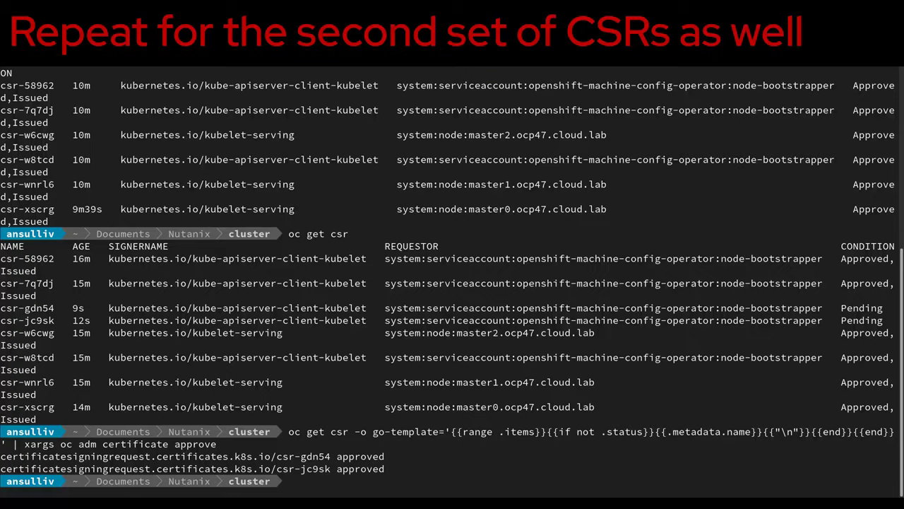
key(Up)
key(Return)
text(oc get csr)
key(Return)
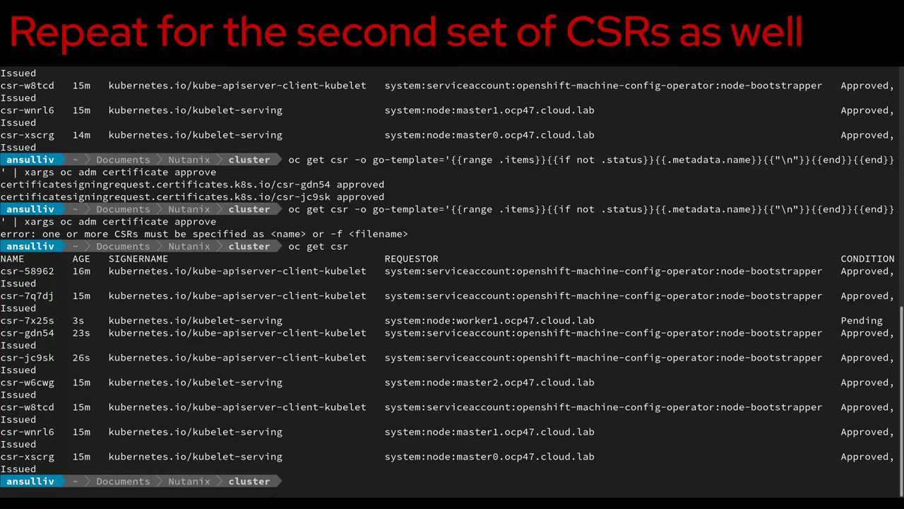
Approve the second set of pending CSRs with the same go-template and oc adm certificate approve pipeline.
key(Up)
key(Up)
key(Return)
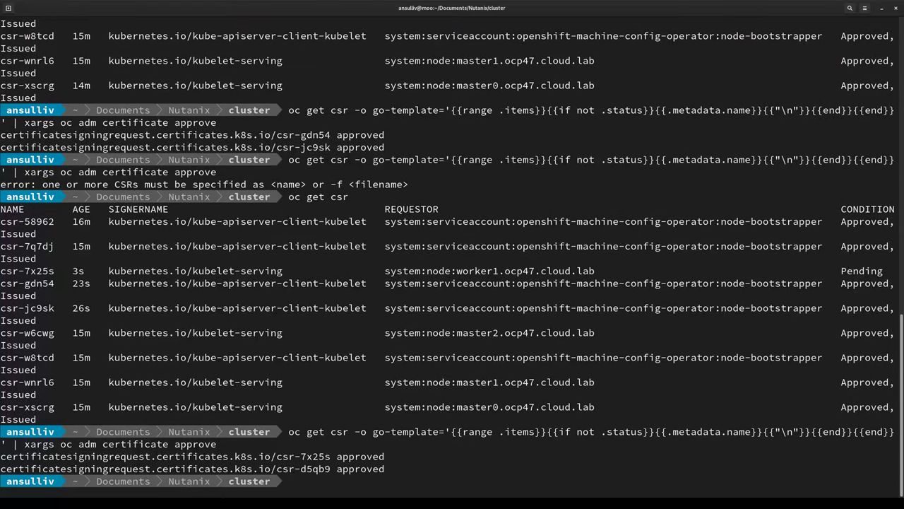
Clear the terminal and run openshift-install wait-for install-complete in the cluster directory.
text(clear)
key(Return)
text(open)
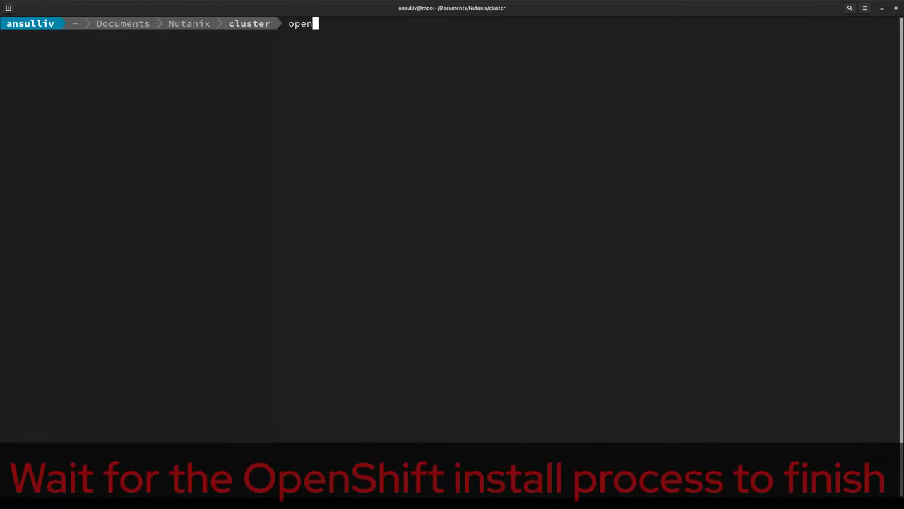
text(shift-install wait-f)
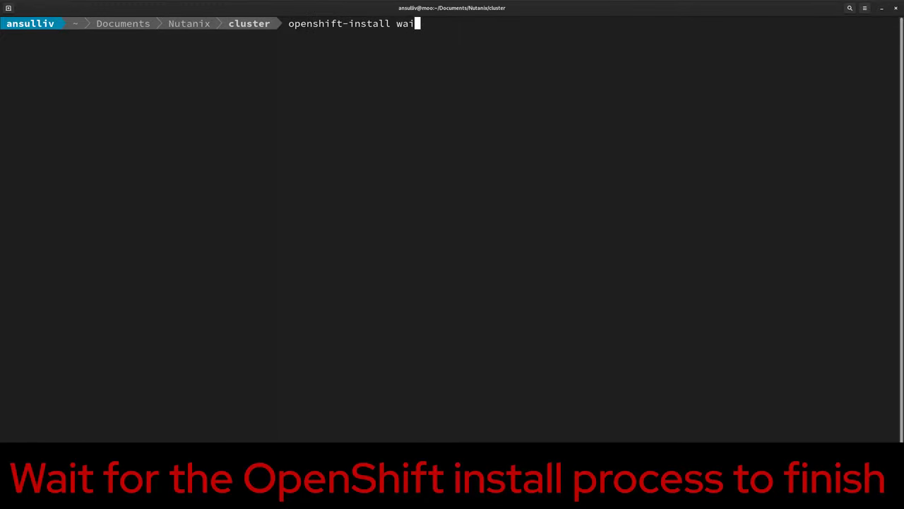
text(or install-complete)
key(Return)
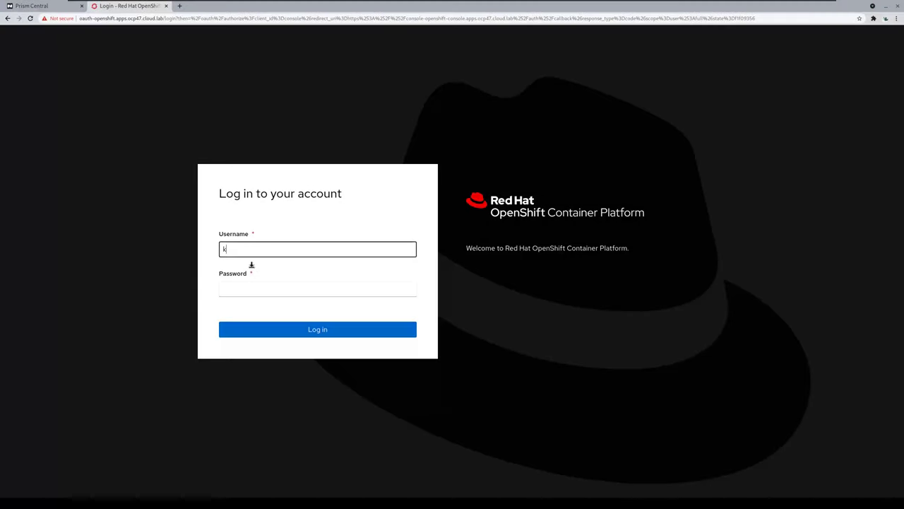
In the browser's OpenShift console login page, enter the kubeadmin username and paste the account password.
text(dmin)
key(Tab)
key(ctrl+v)
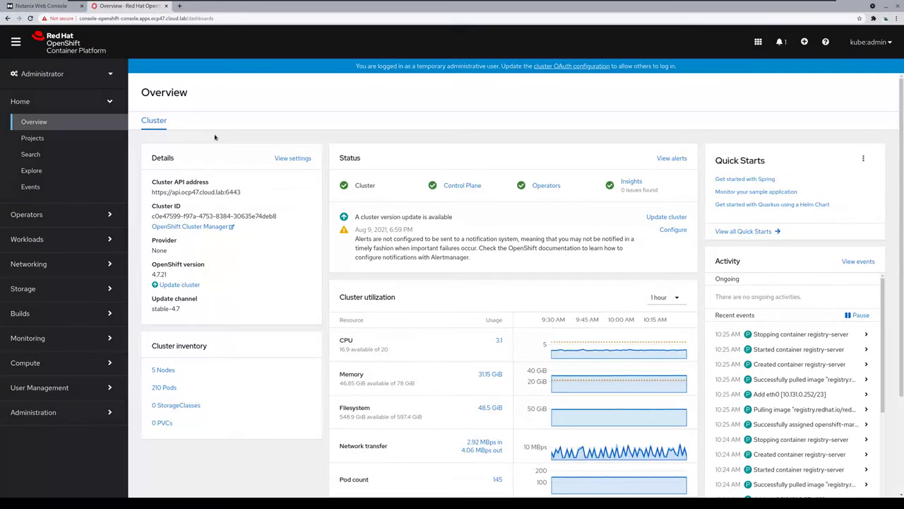
Search OperatorHub for nutanix and start installing the non-Marketplace Nutanix CSI Operator.
click(110, 214)
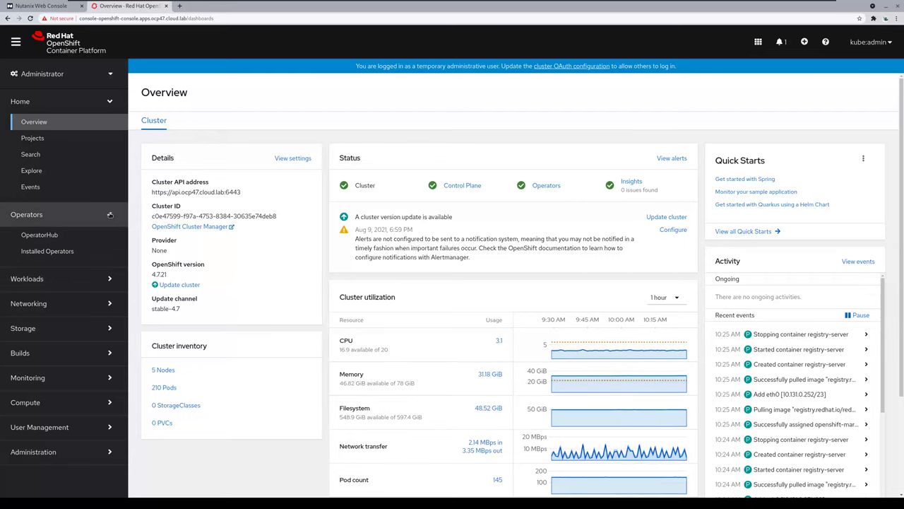
click(70, 239)
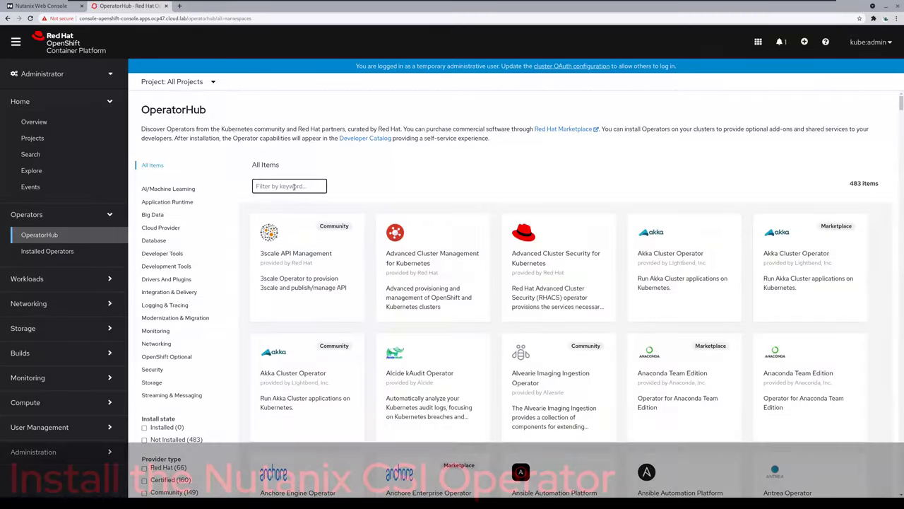
click(294, 185)
text(nutanix)
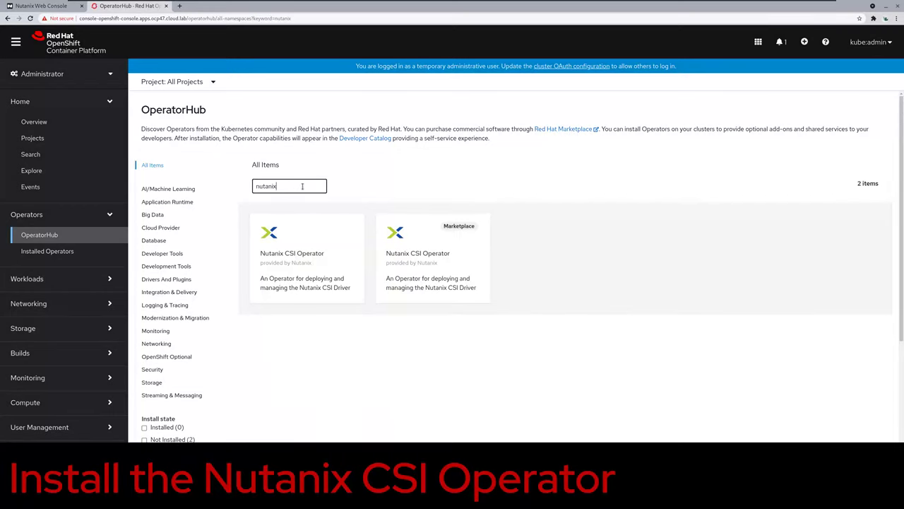
click(299, 253)
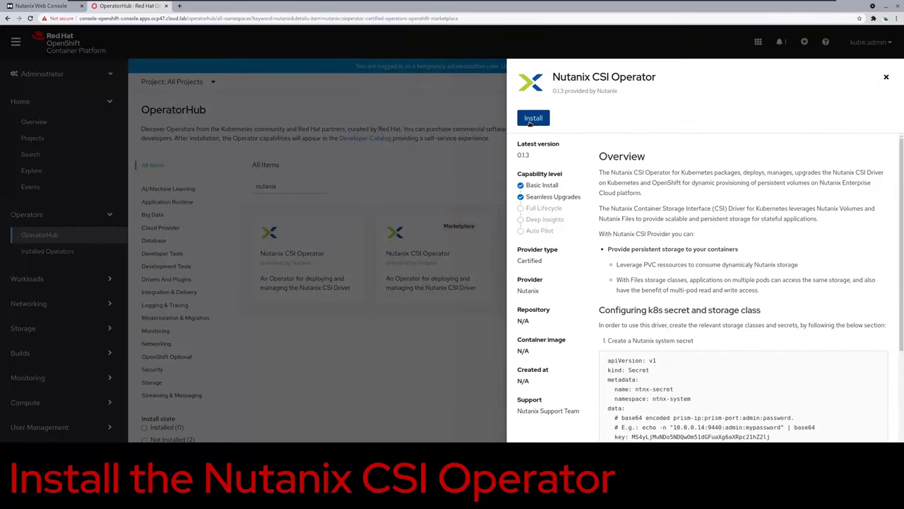
click(532, 118)
Create the namespace ntnx-system as the operator's installed namespace and install the operator with automatic approval.
click(247, 277)
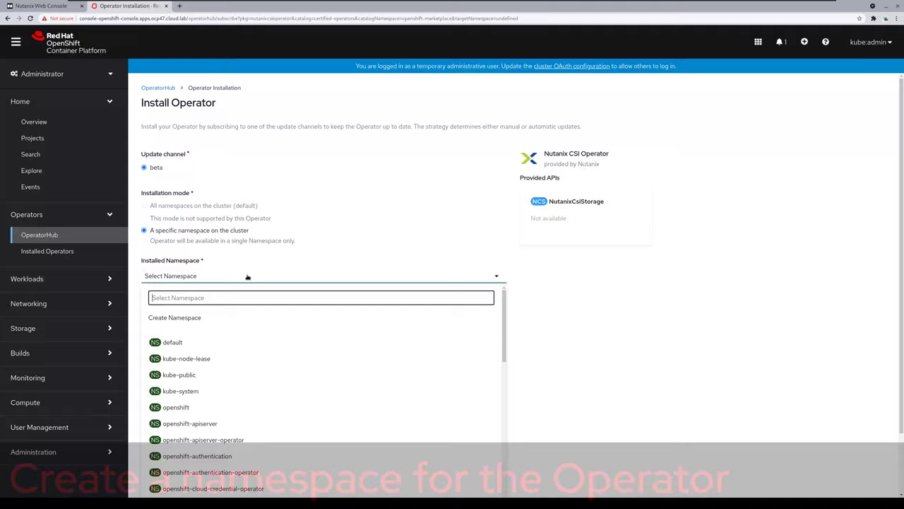
click(189, 318)
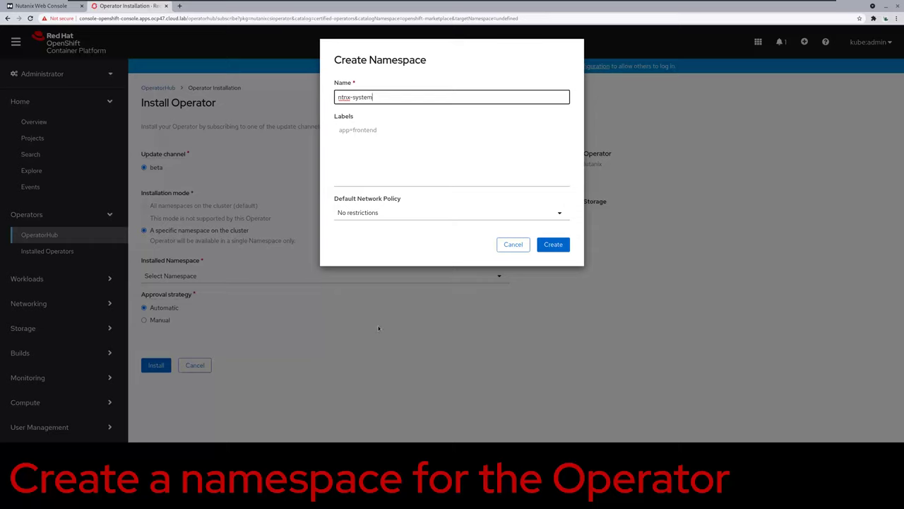
click(549, 245)
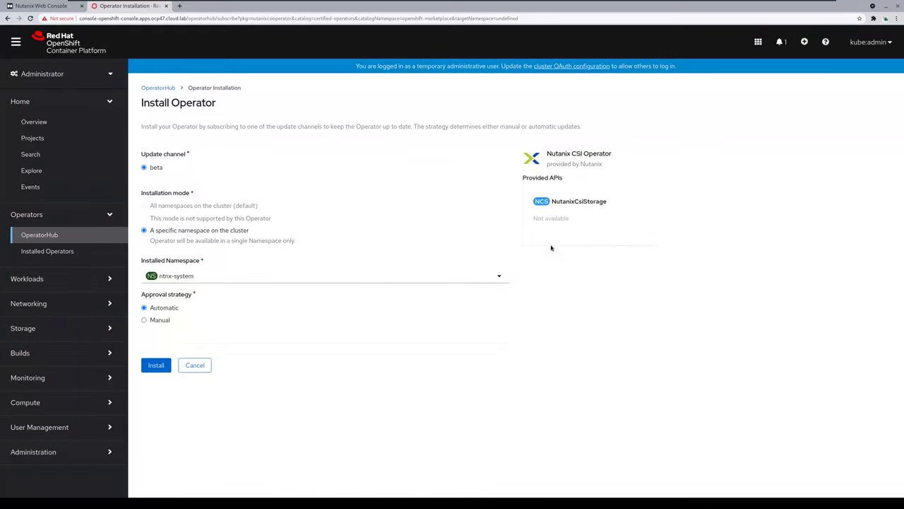
click(150, 368)
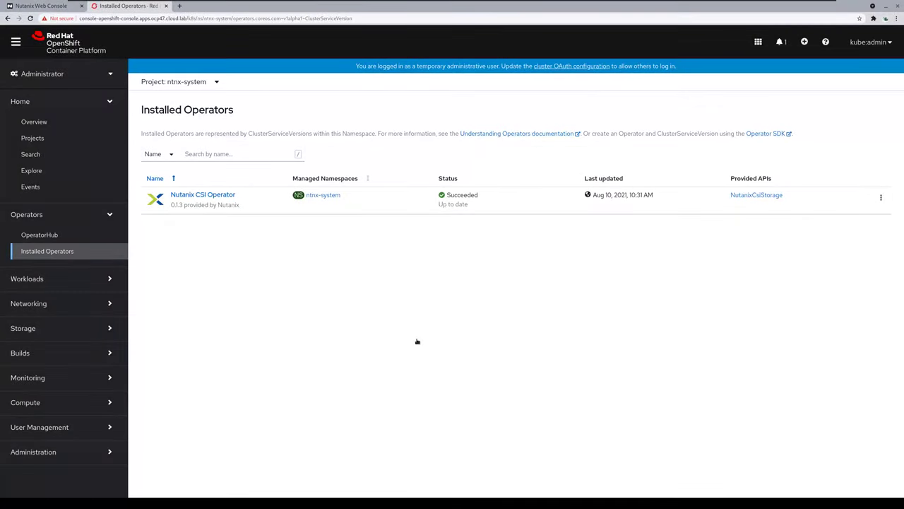
Create a NutanixCsiStorage instance of the installed Nutanix CSI Operator, keeping the default name nutanixcsistorage.
click(223, 195)
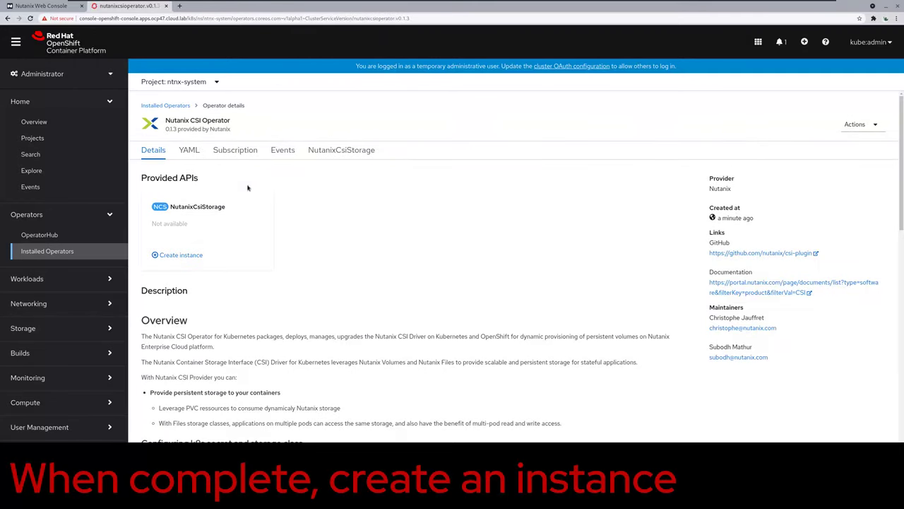
click(313, 152)
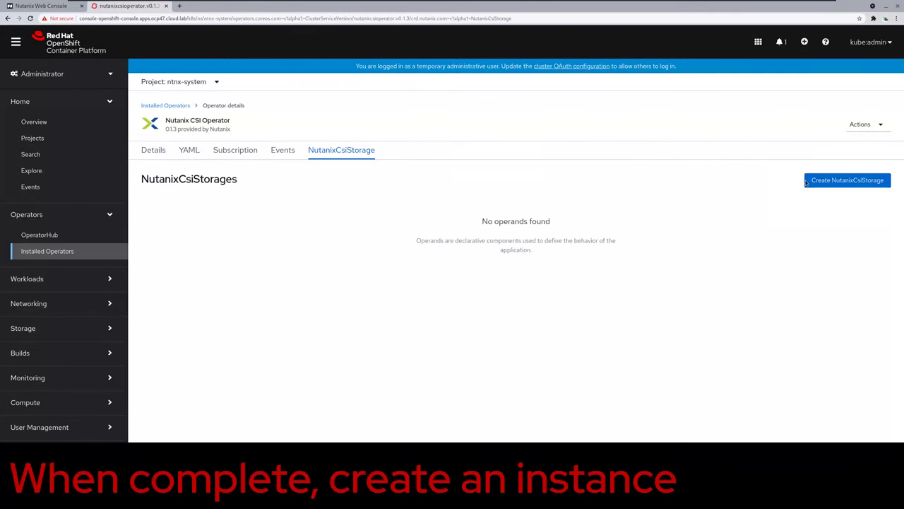
click(806, 183)
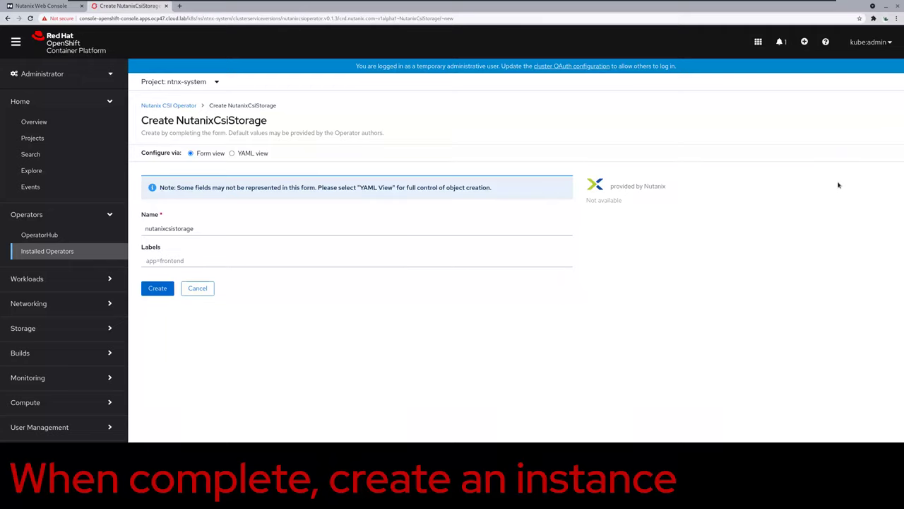
click(158, 290)
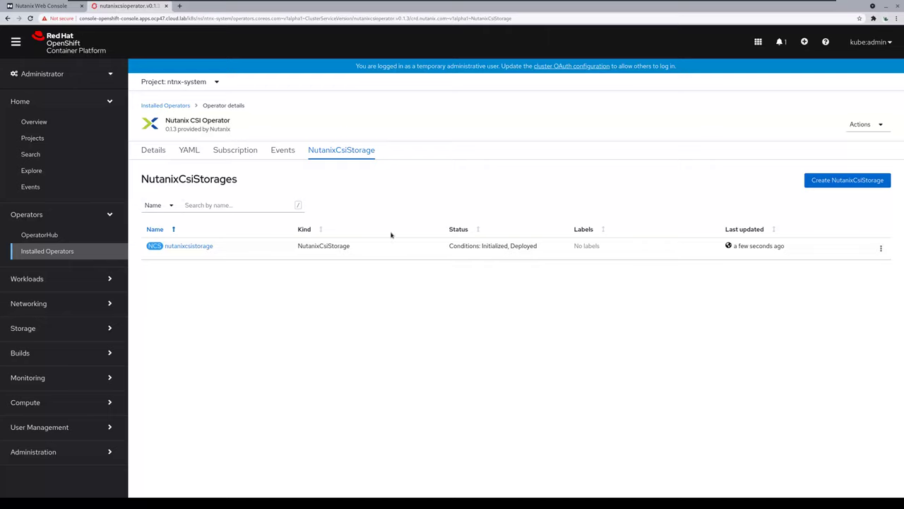
Import YAML to create the Secret ntnx-secret in namespace ntnx-system, pasting the encoded Prism credentials as its key.
click(805, 42)
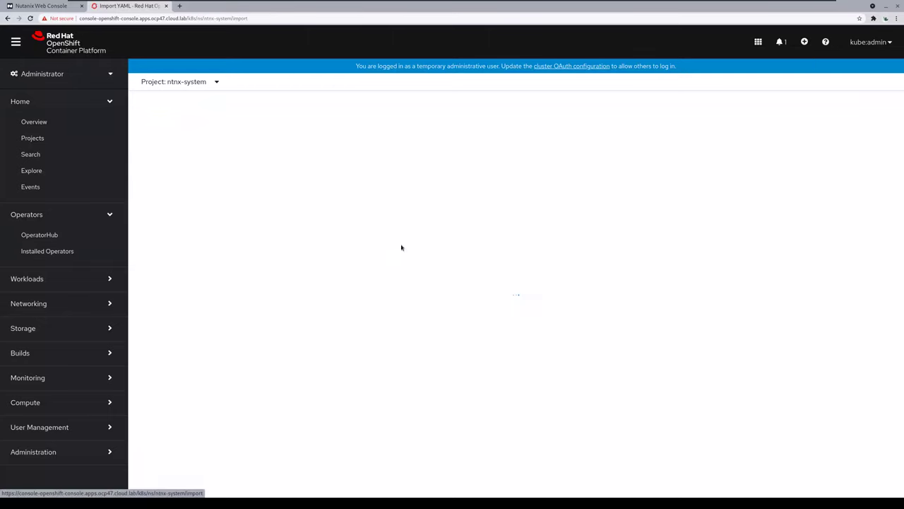
key(ctrl+v)
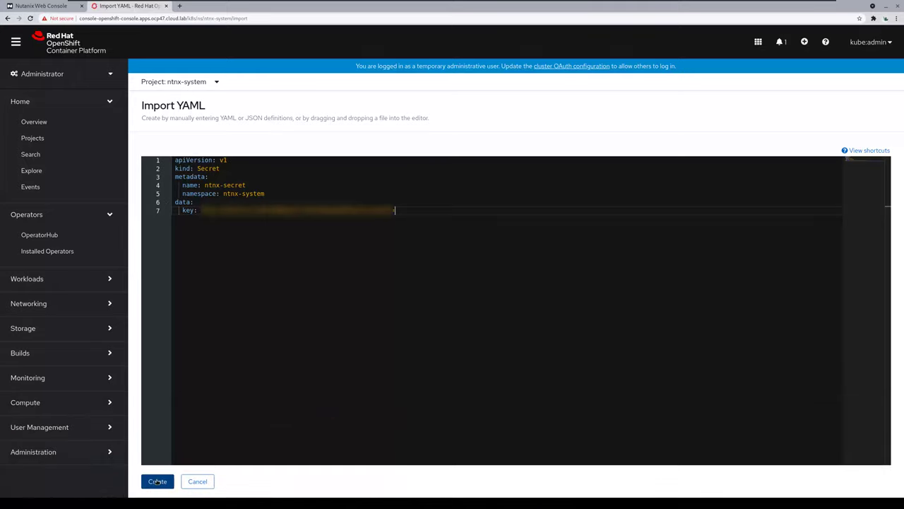
click(157, 482)
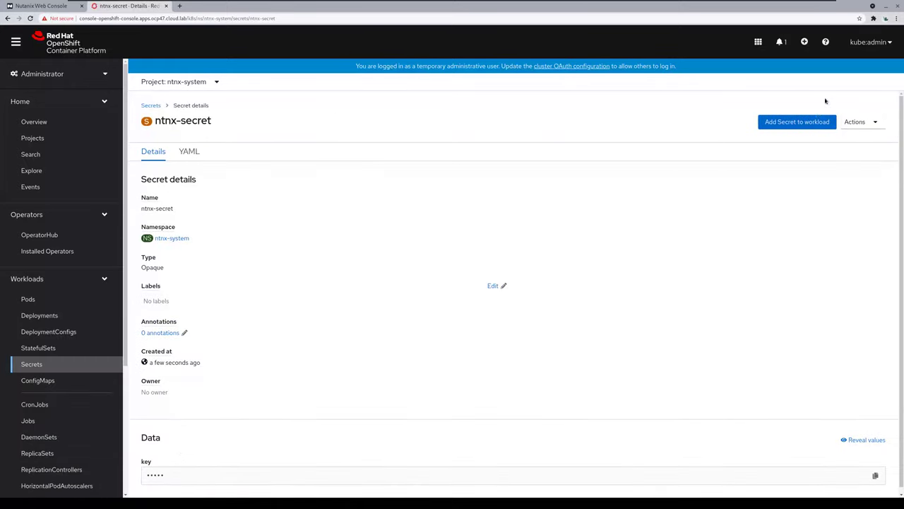
Import the pasted YAML to create the StorageClass nutanix-volume with provisioner csi.nutanix.com, storage type NutanixVolumes, ext4 and container default-container-70593.
click(804, 42)
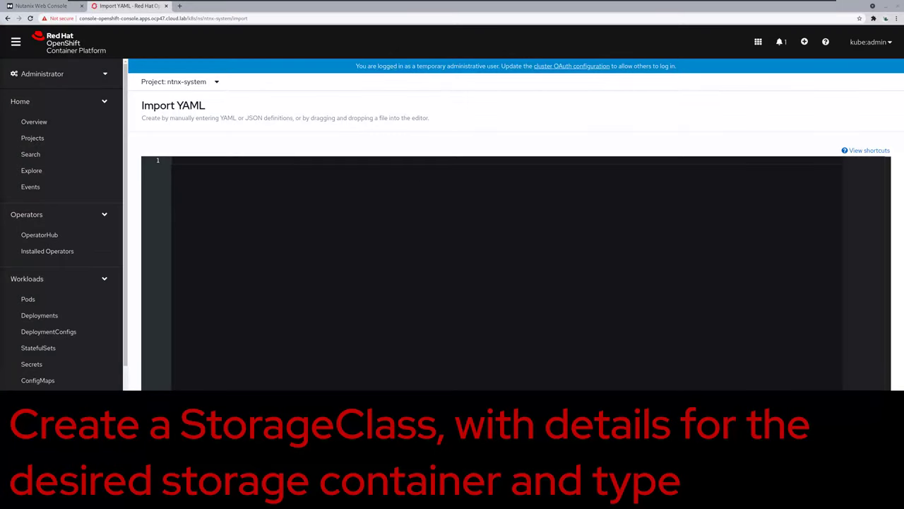
key(ctrl+v)
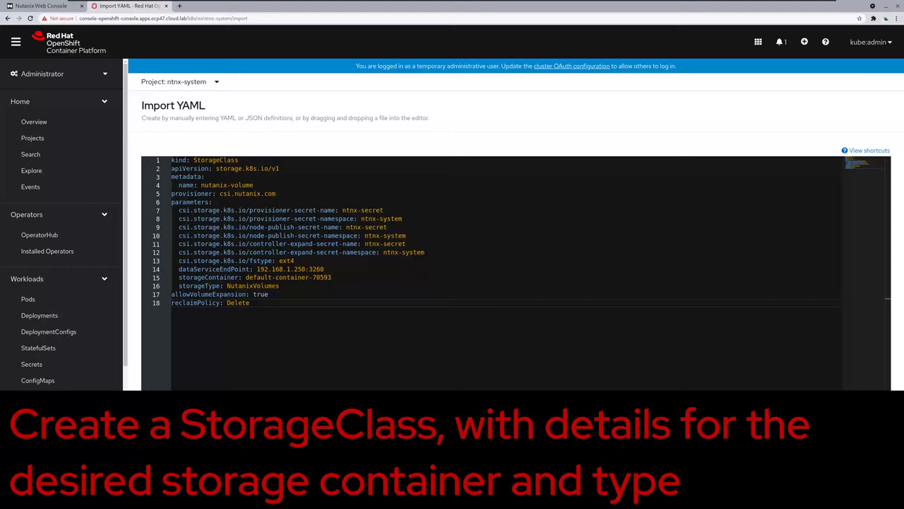
click(152, 482)
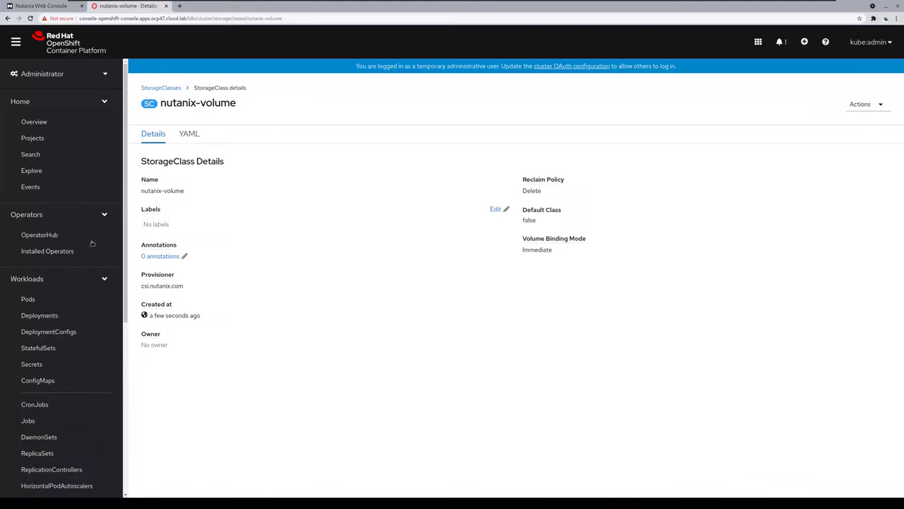
Look at the storage classes list, then open the PersistentVolumeClaims list for the openshift-image-registry project.
click(81, 214)
click(72, 239)
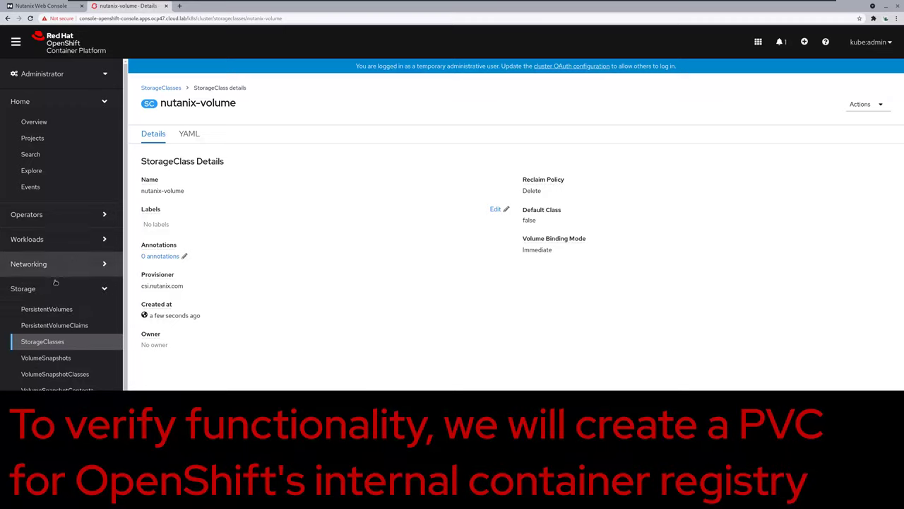
click(59, 342)
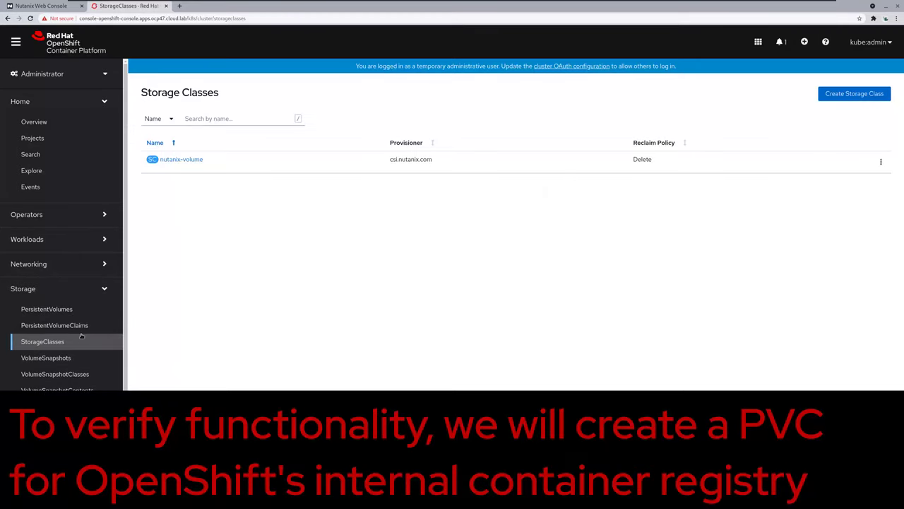
click(82, 326)
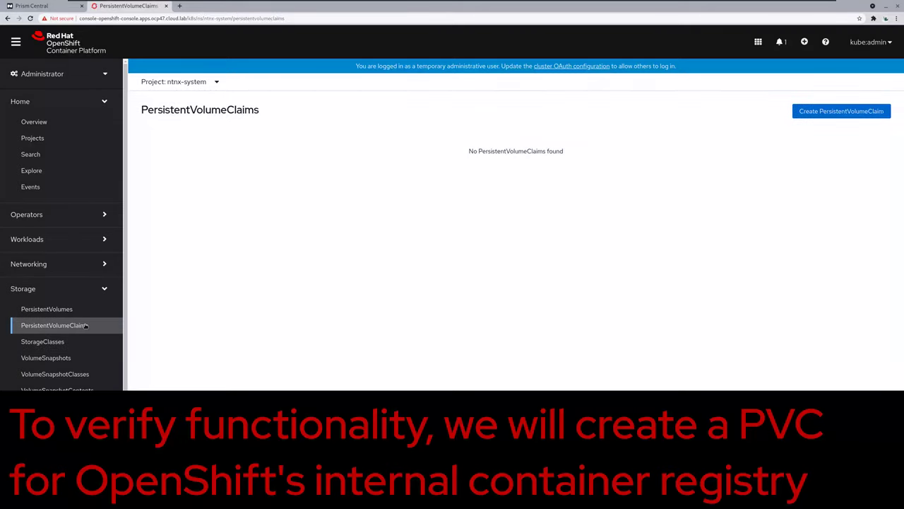
click(190, 84)
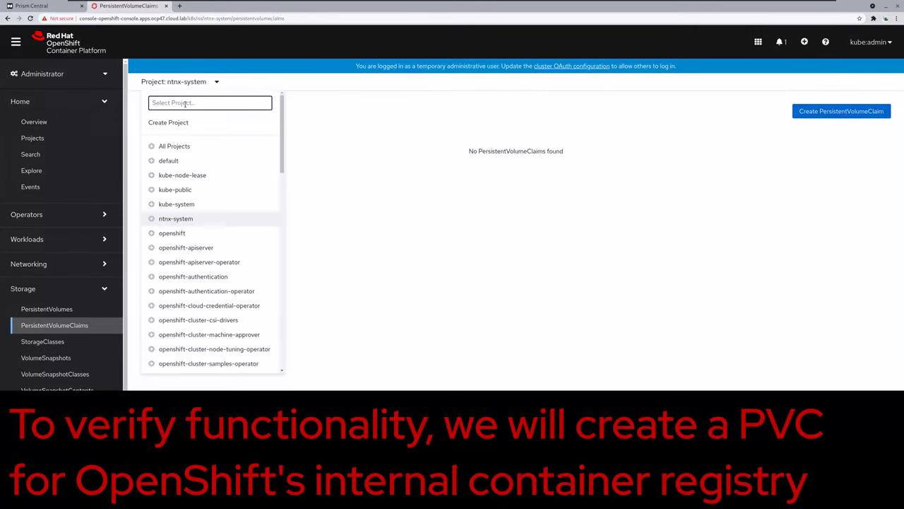
text(registry)
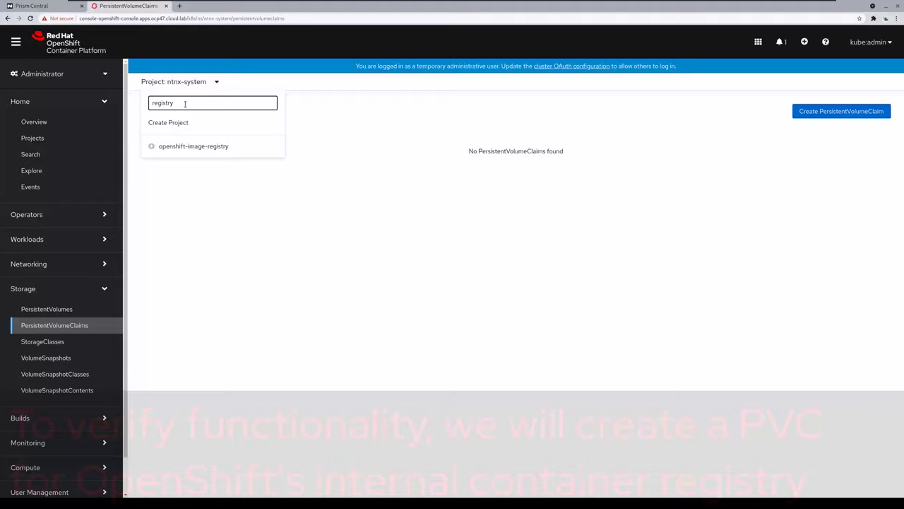
click(210, 146)
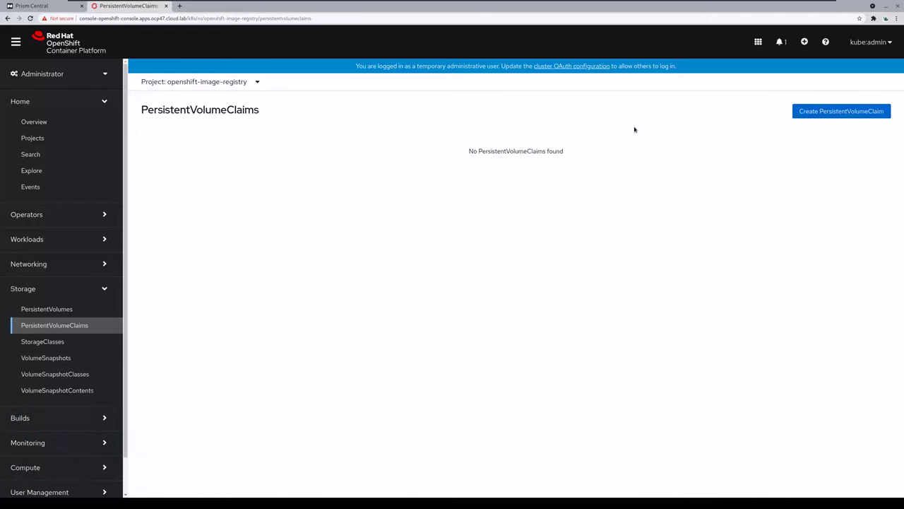
Create a persistent volume claim named image-registry-claim using the nutanix-volume storage class, Single User (RWO) access and a size of 100 GiB.
click(808, 112)
click(398, 145)
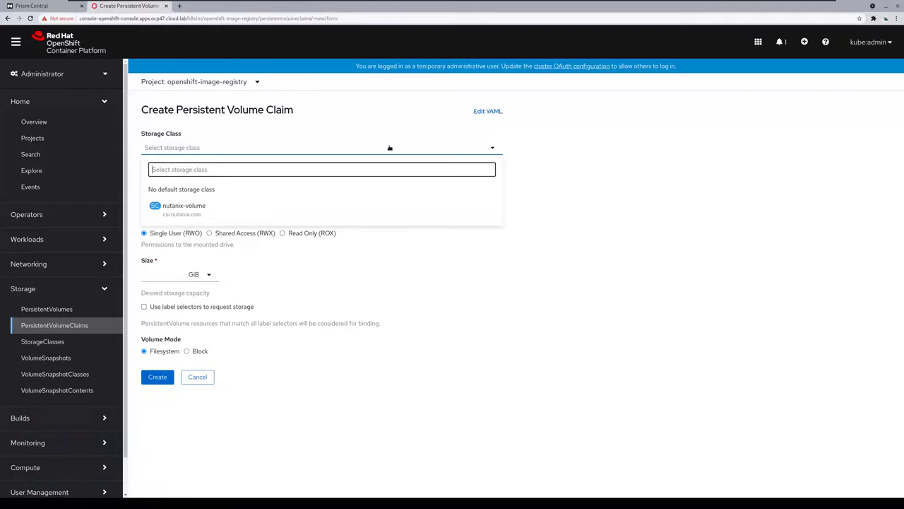
click(177, 204)
click(182, 196)
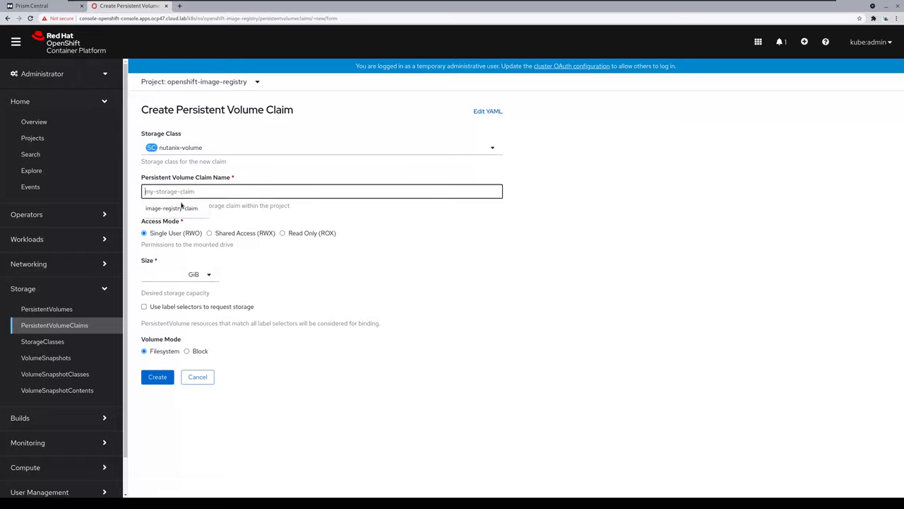
click(180, 206)
click(162, 277)
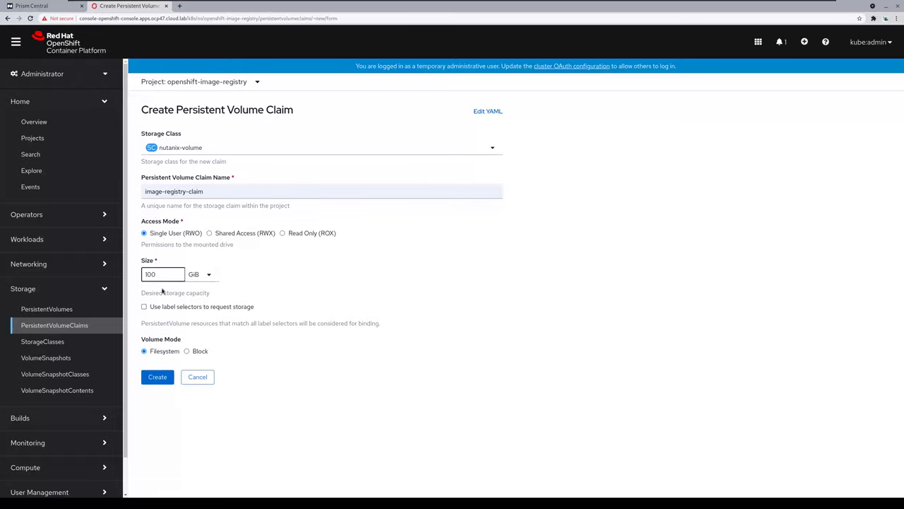
click(163, 377)
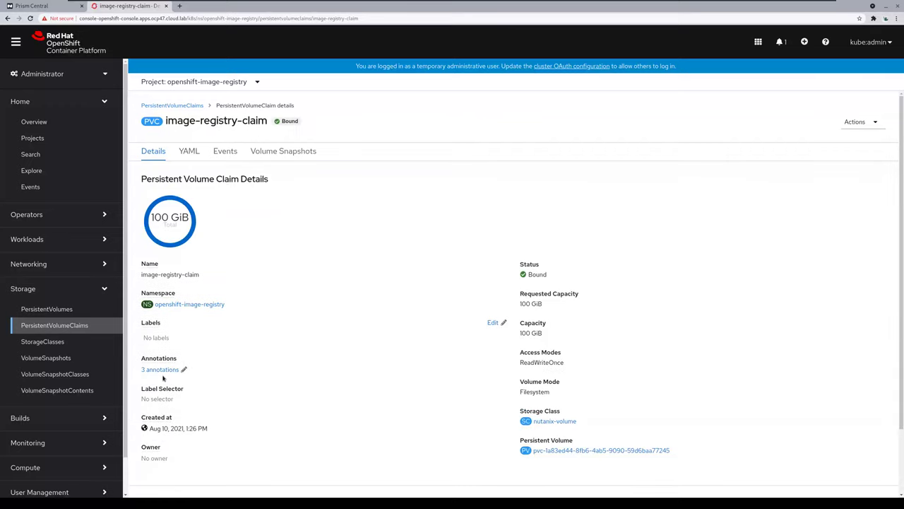
Copy the claim's persistent volume name, then switch to Prism Central and open the nx01 cluster in Prism Element.
triple_click(673, 451)
key(ctrl+c)
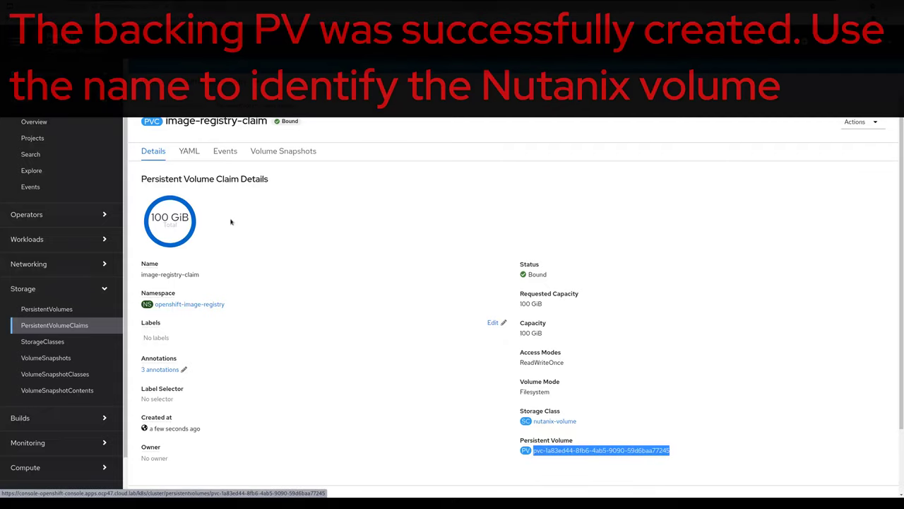
click(50, 10)
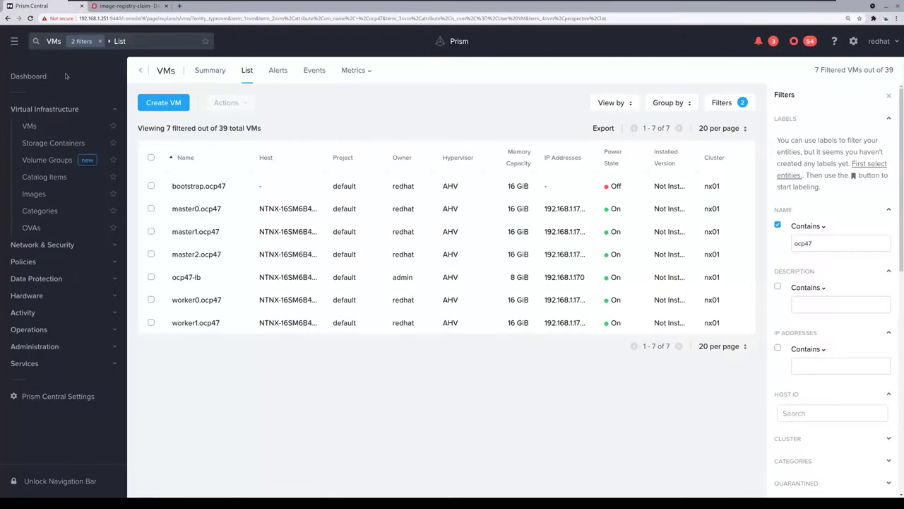
click(27, 295)
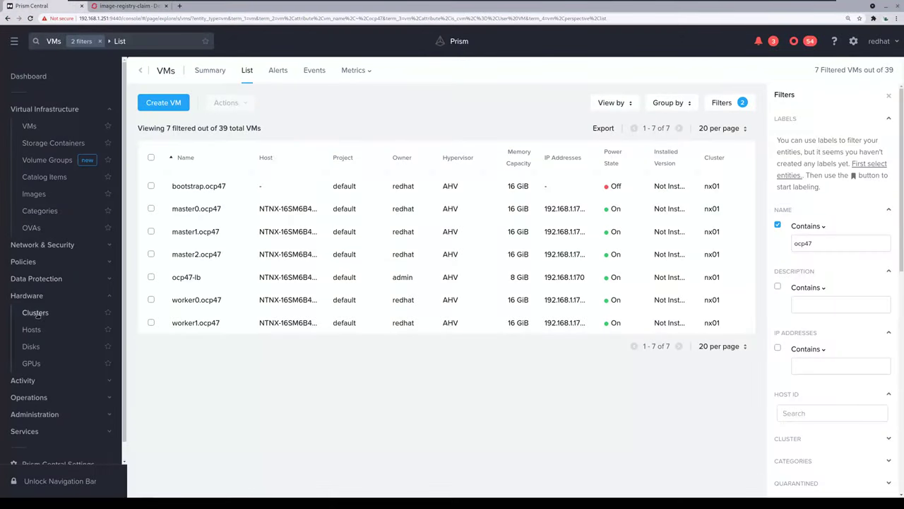
click(36, 313)
click(179, 174)
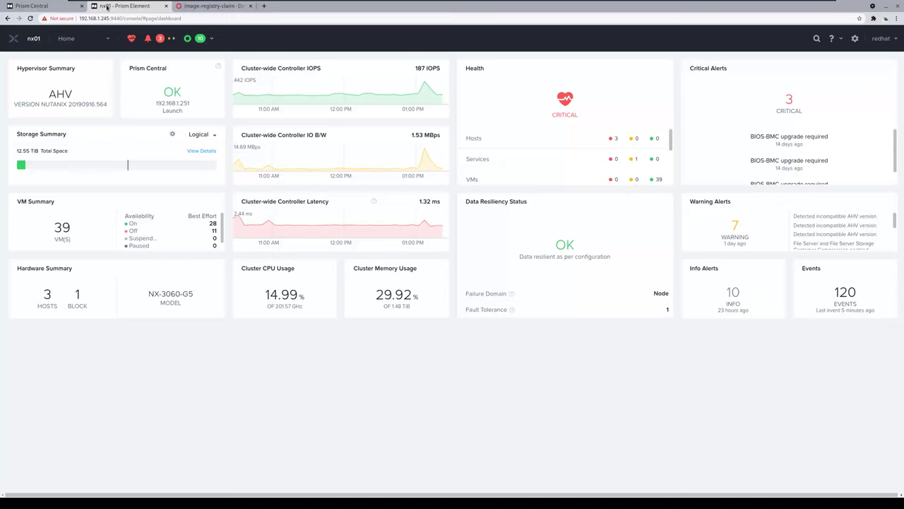
Open the table of volume groups in the storage view of cluster nx01.
click(96, 38)
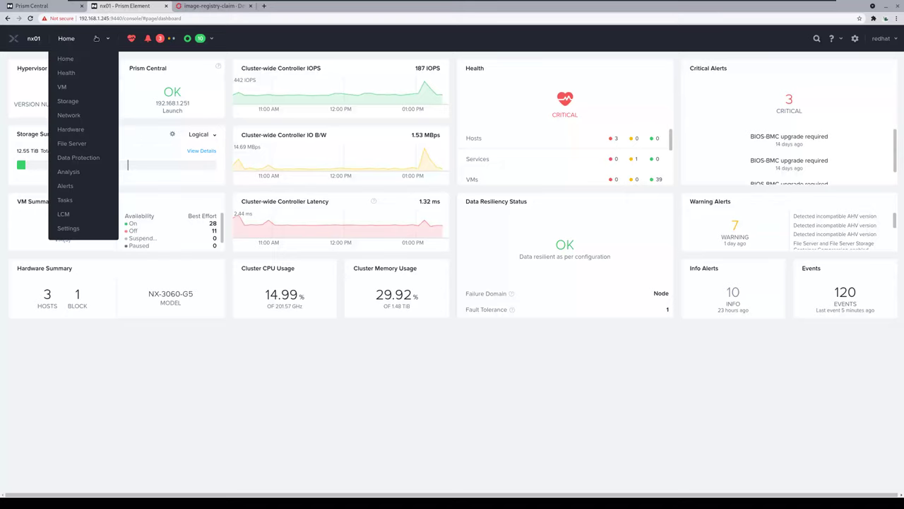
click(71, 101)
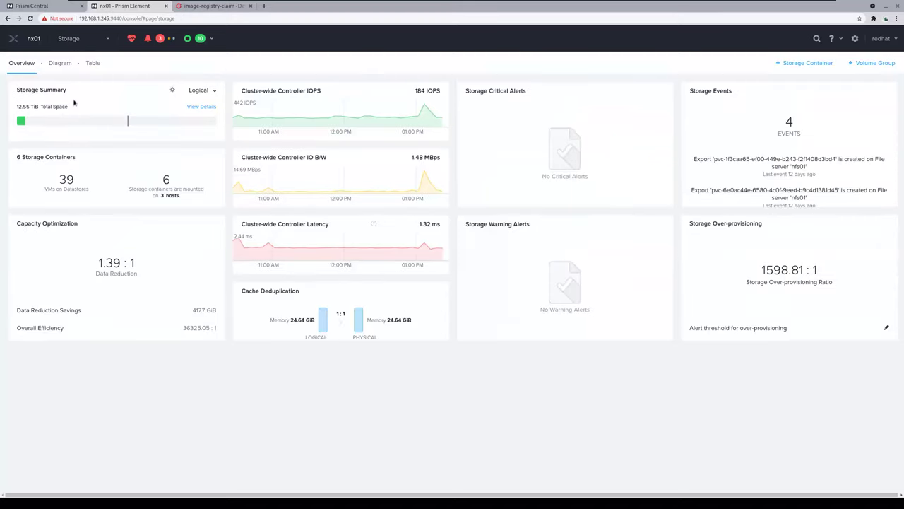
click(92, 63)
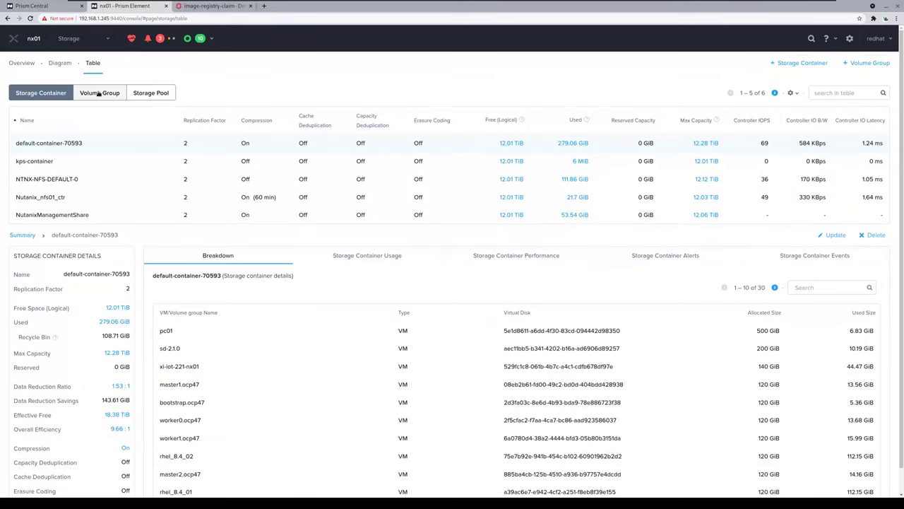
click(100, 93)
Search the volume groups by the persistent volume name, narrowing to 59d6baa77245, and open the matching group's details.
click(834, 93)
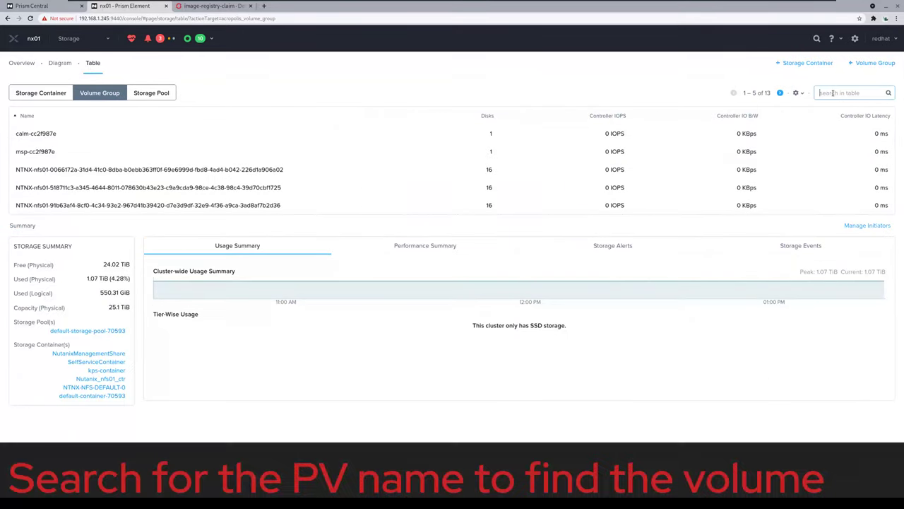
key(ctrl+v)
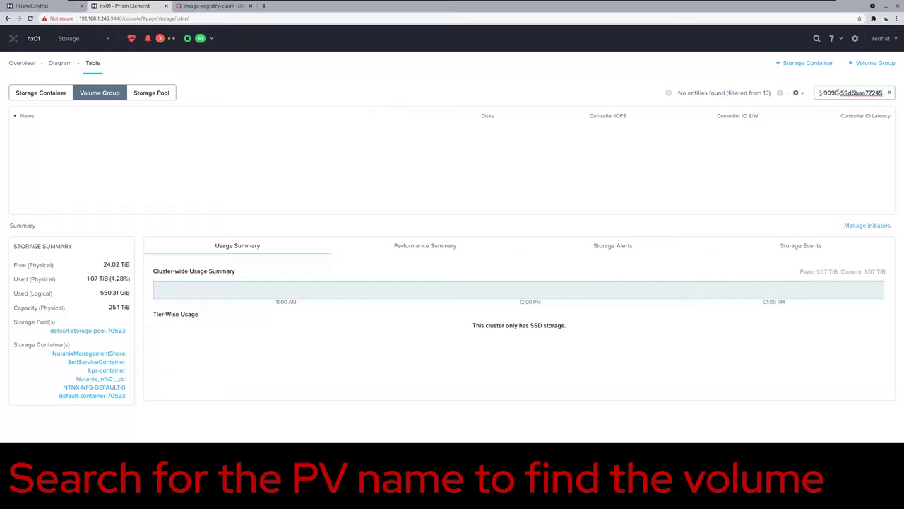
drag(839, 92, 703, 94)
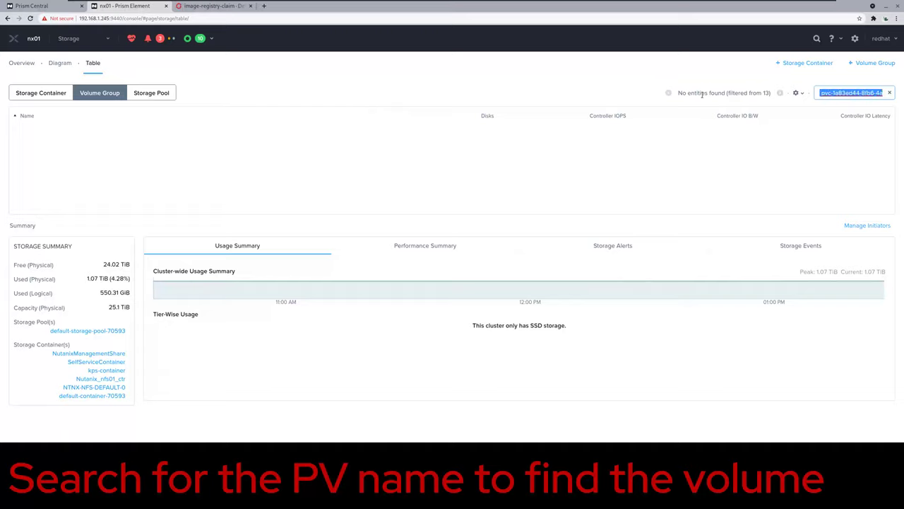
key(ctrl+v)
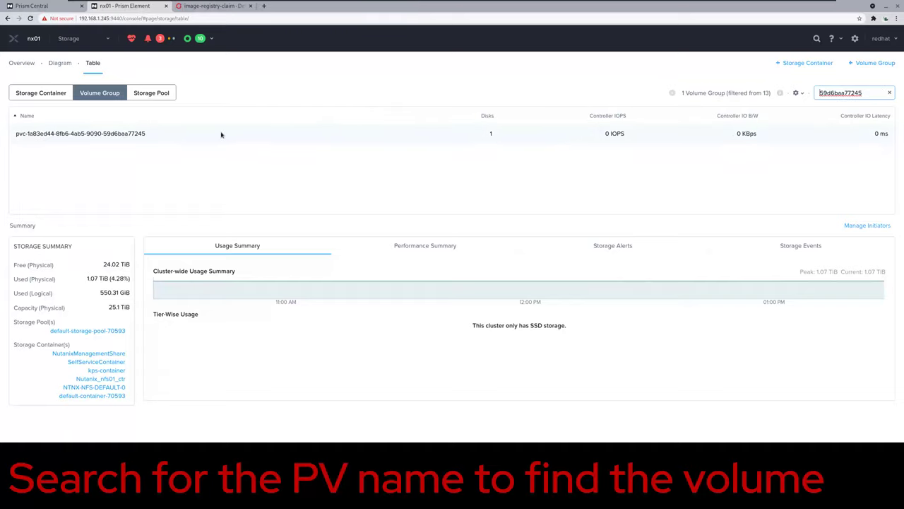
click(221, 134)
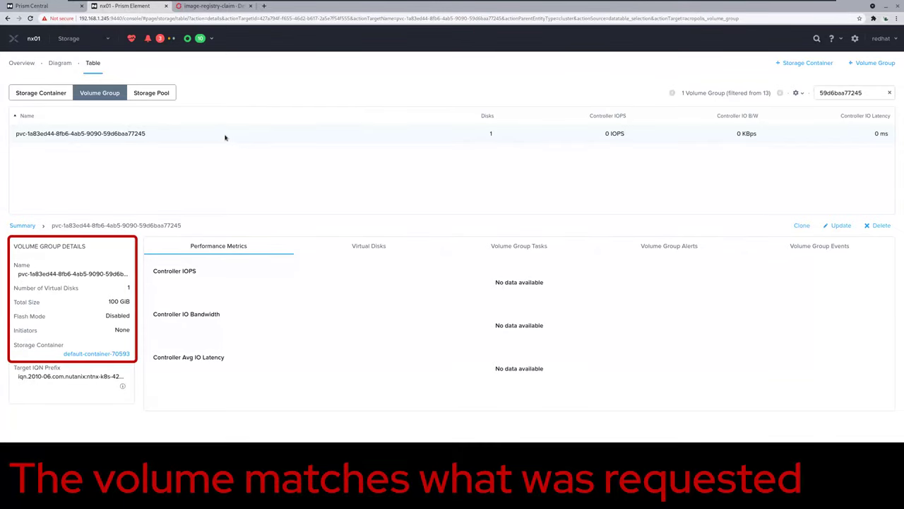
Switch back to the OpenShift console and open the CustomResourceDefinitions list under Administration.
click(223, 8)
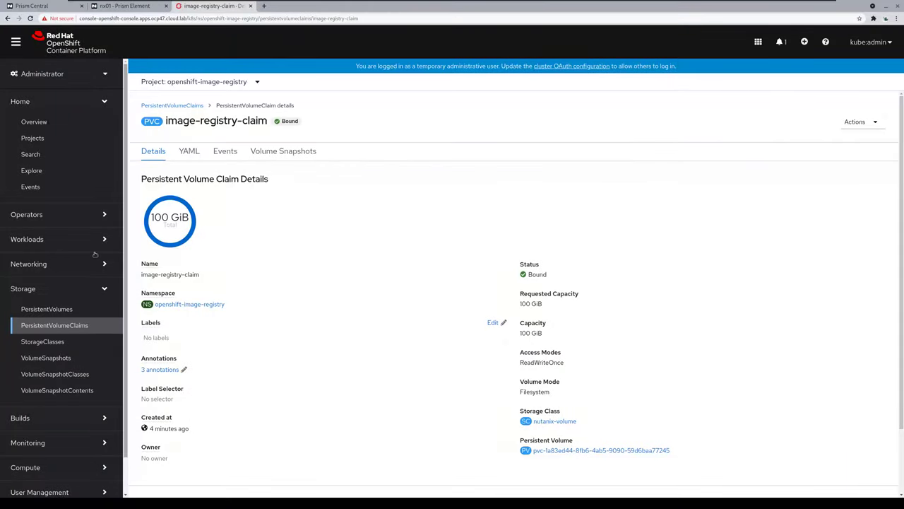
click(45, 290)
click(68, 416)
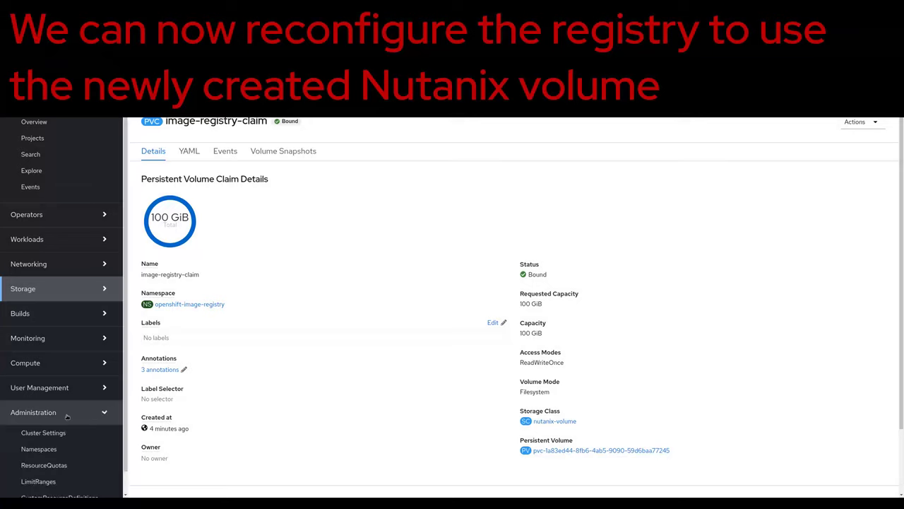
scroll(64, 424, down, 1)
click(59, 475)
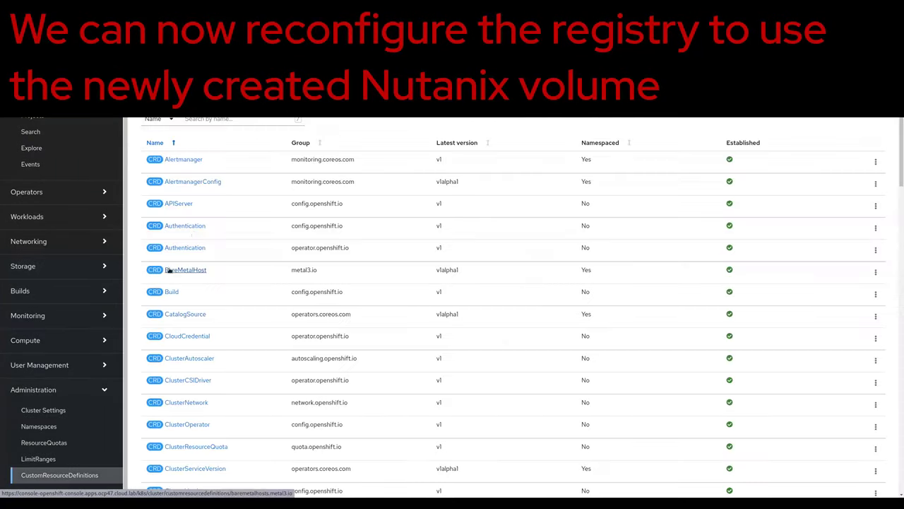
Filter the definitions by image, open Config from imageregistry.operator.openshift.io, and show the YAML of its cluster instance.
text(image)
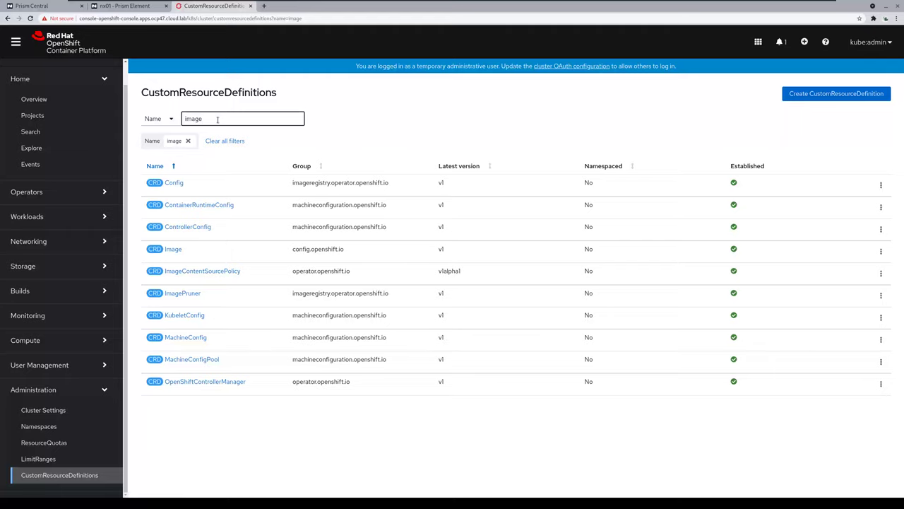
click(175, 183)
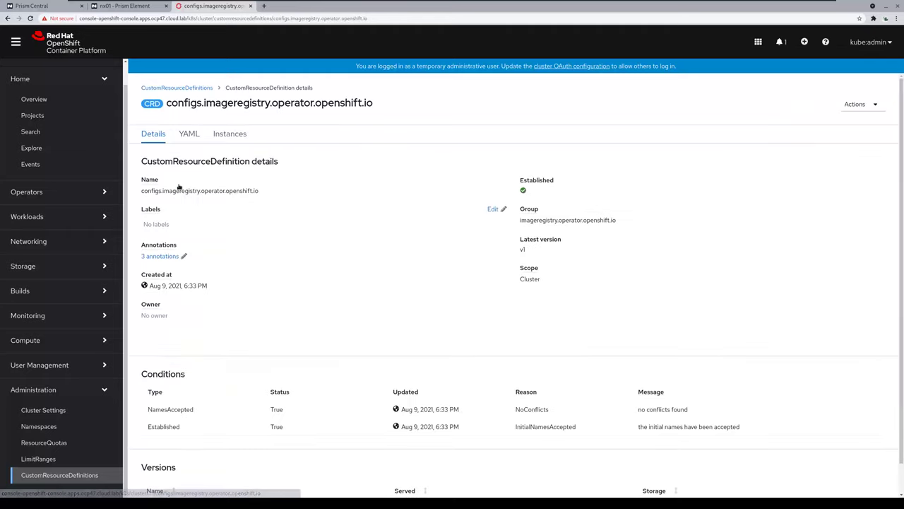
click(220, 138)
click(167, 231)
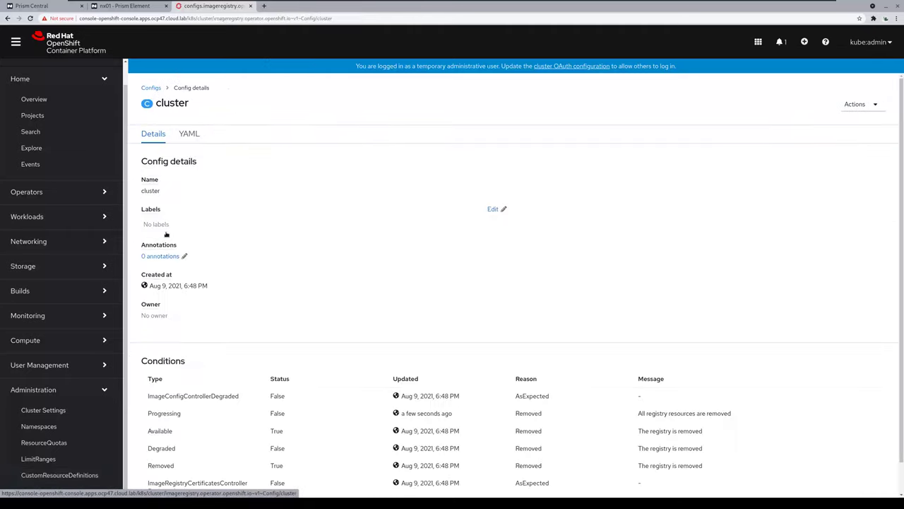
click(188, 135)
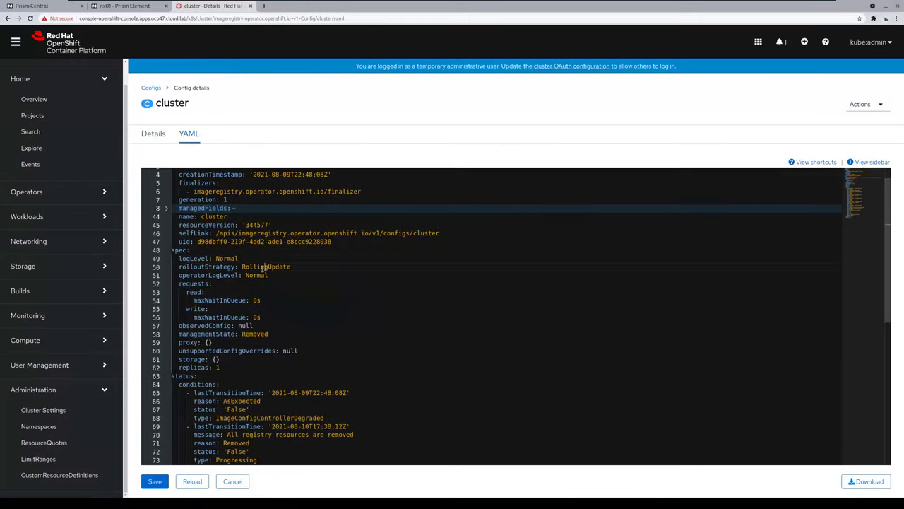
Set rolloutStrategy to Recreate and managementState to Managed in the spec of the registry config.
double_click(265, 267)
text(Recreate)
double_click(253, 334)
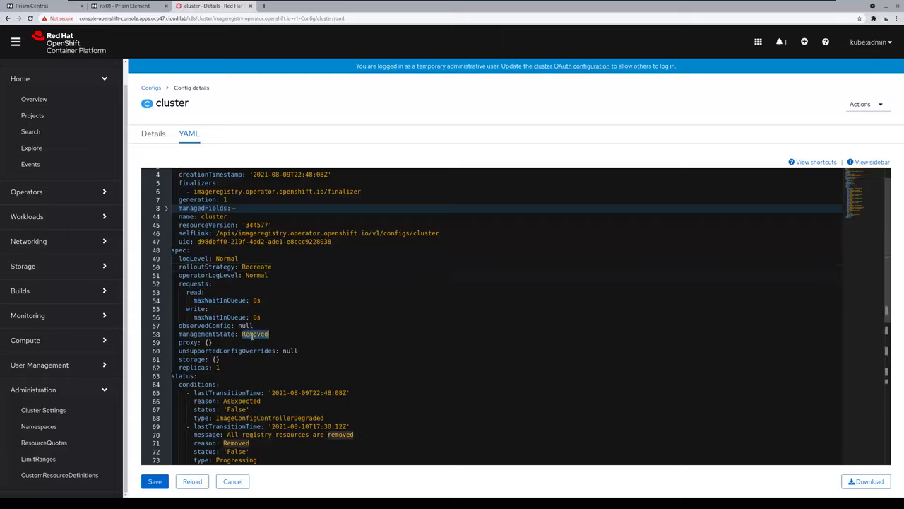
text(Managed)
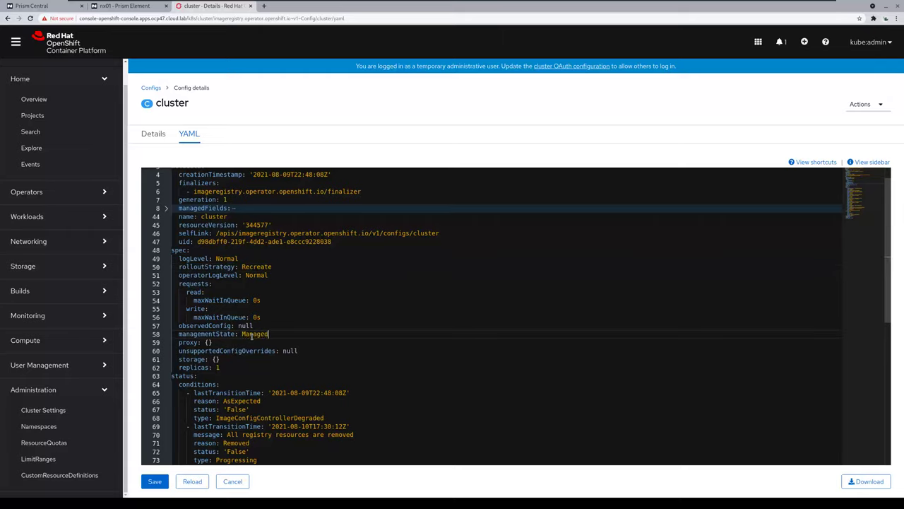
Replace the empty storage value in the spec with a nested pvc entry whose claim is image-registry-claim.
click(222, 359)
key(BackSpace)
key(BackSpace)
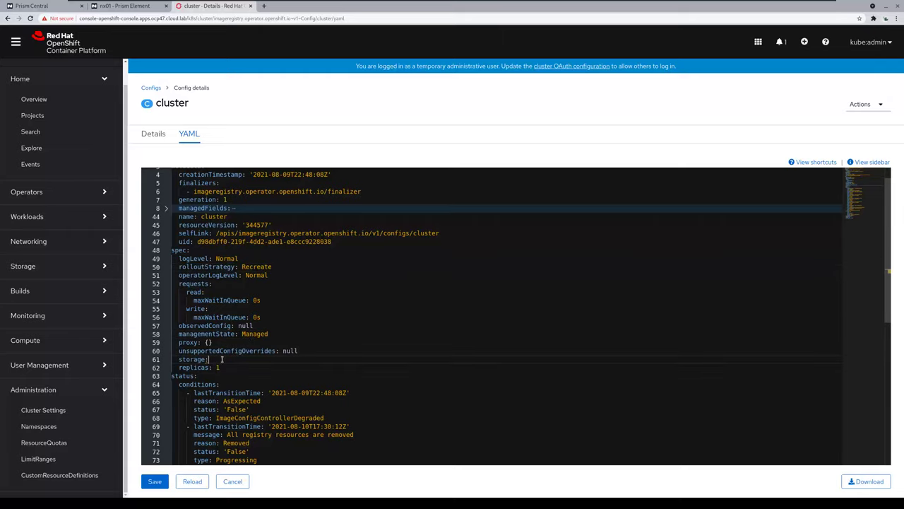
key(Return)
text(pvc:)
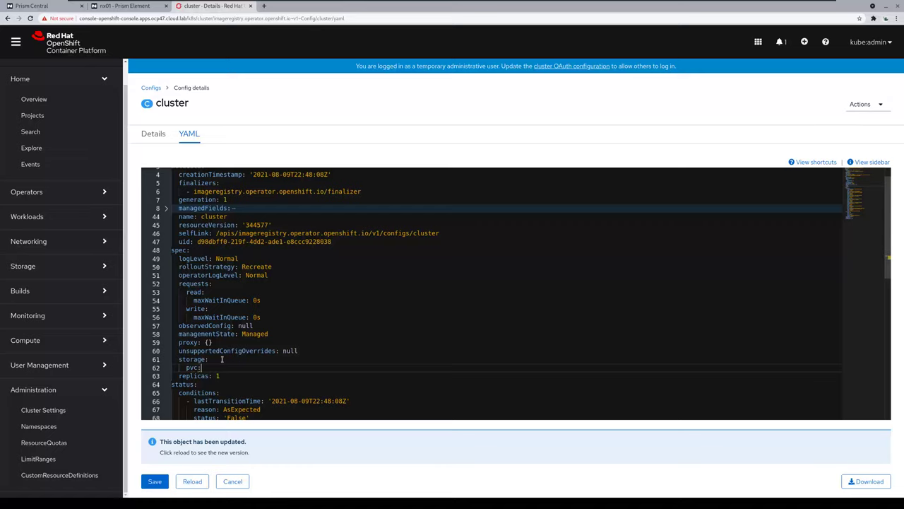
key(Return)
text(clai)
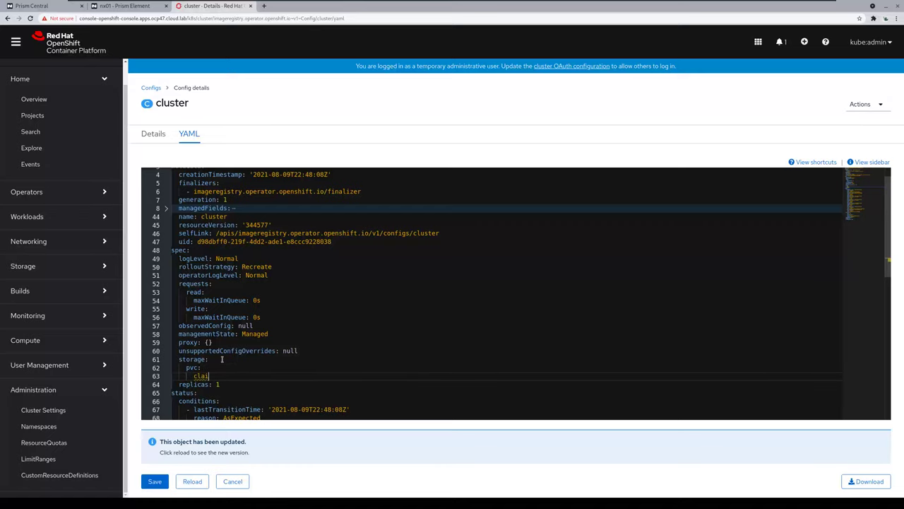
text(m: image-regist)
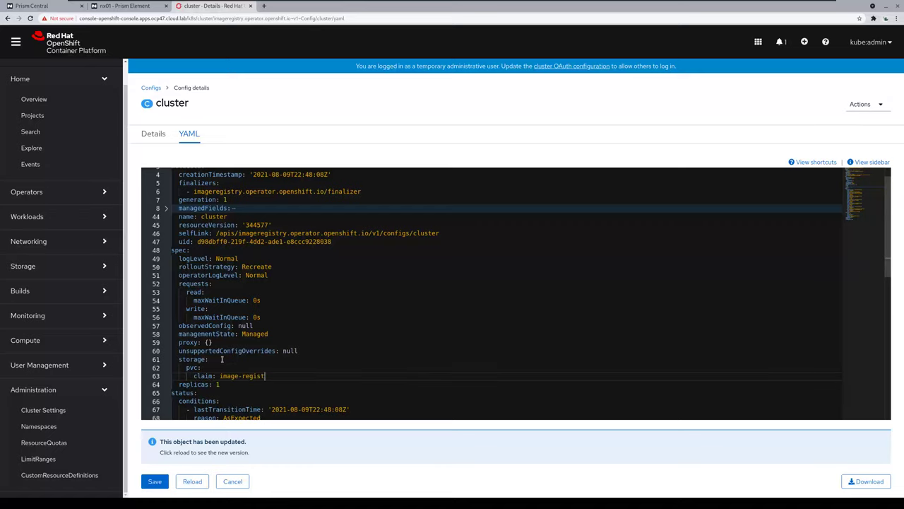